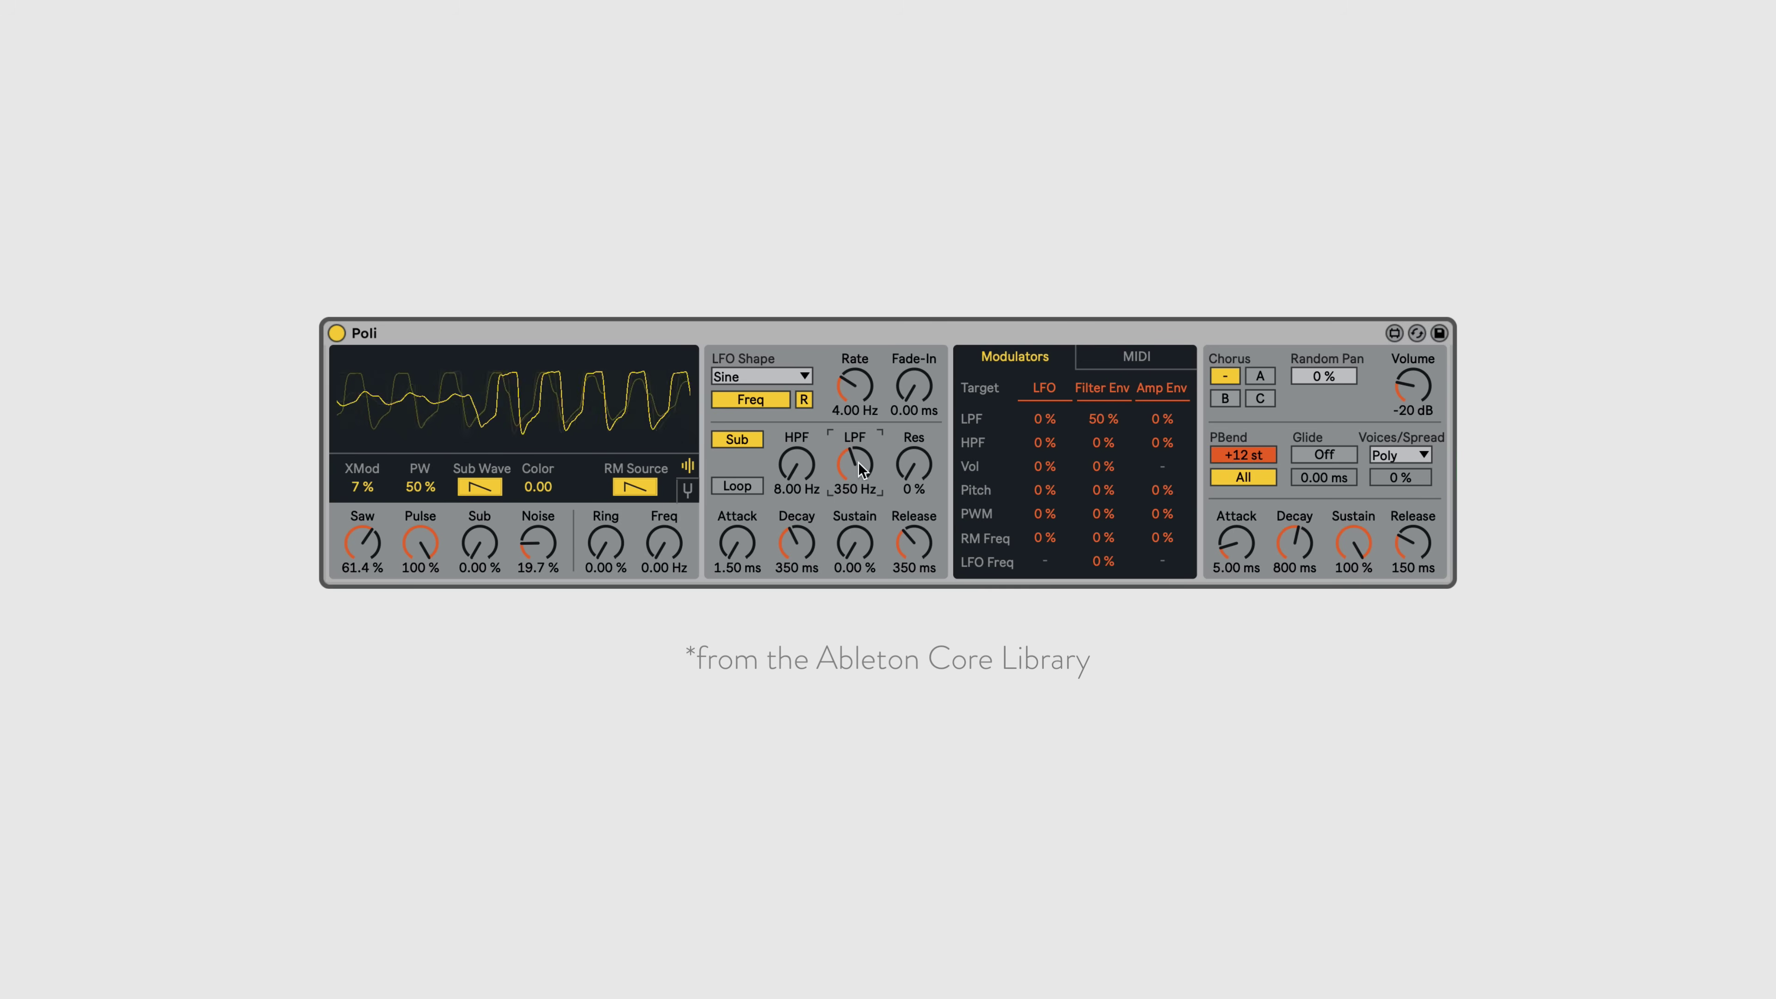
# Sweep Poli's low-pass filter cutoff down to 66.2 Hz
pyautogui.moveTo(862, 470)
pyautogui.mouseDown()
pyautogui.moveTo(862, 375)
pyautogui.moveTo(862, 501)
pyautogui.mouseUp()
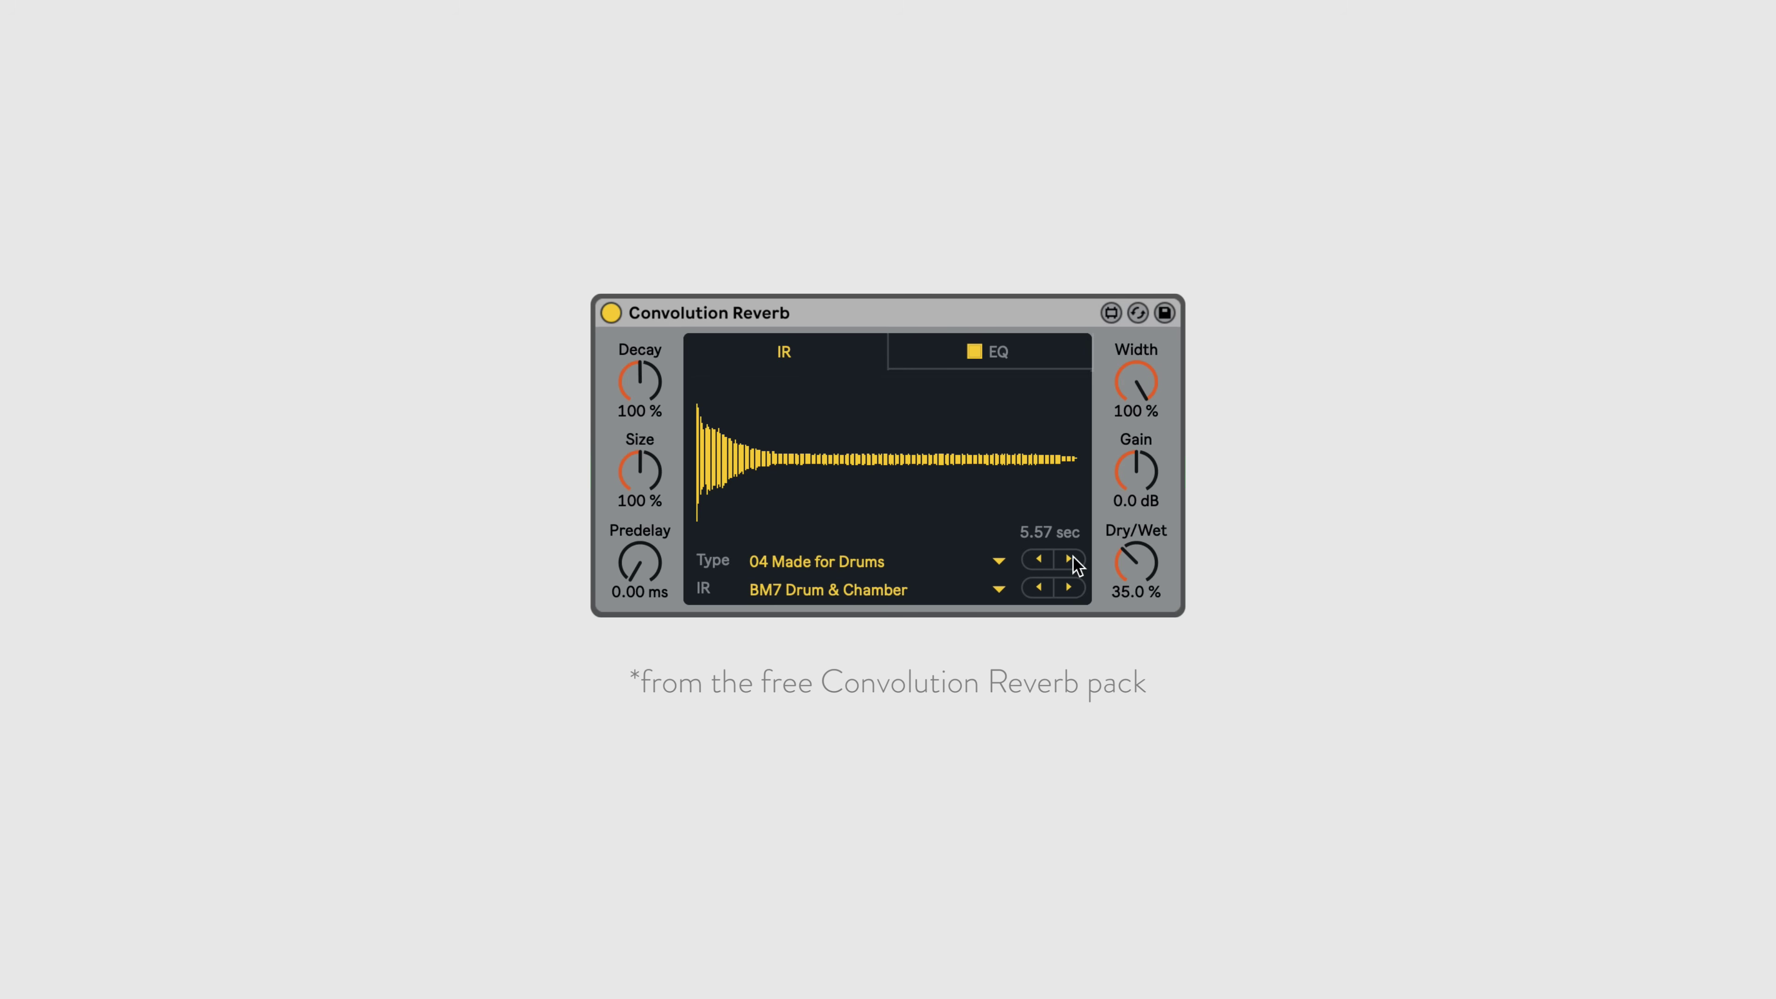
# Step the Convolution Reverb type from 04 Made for Drums through to 08 Plates Digital
pyautogui.click(1070, 560)
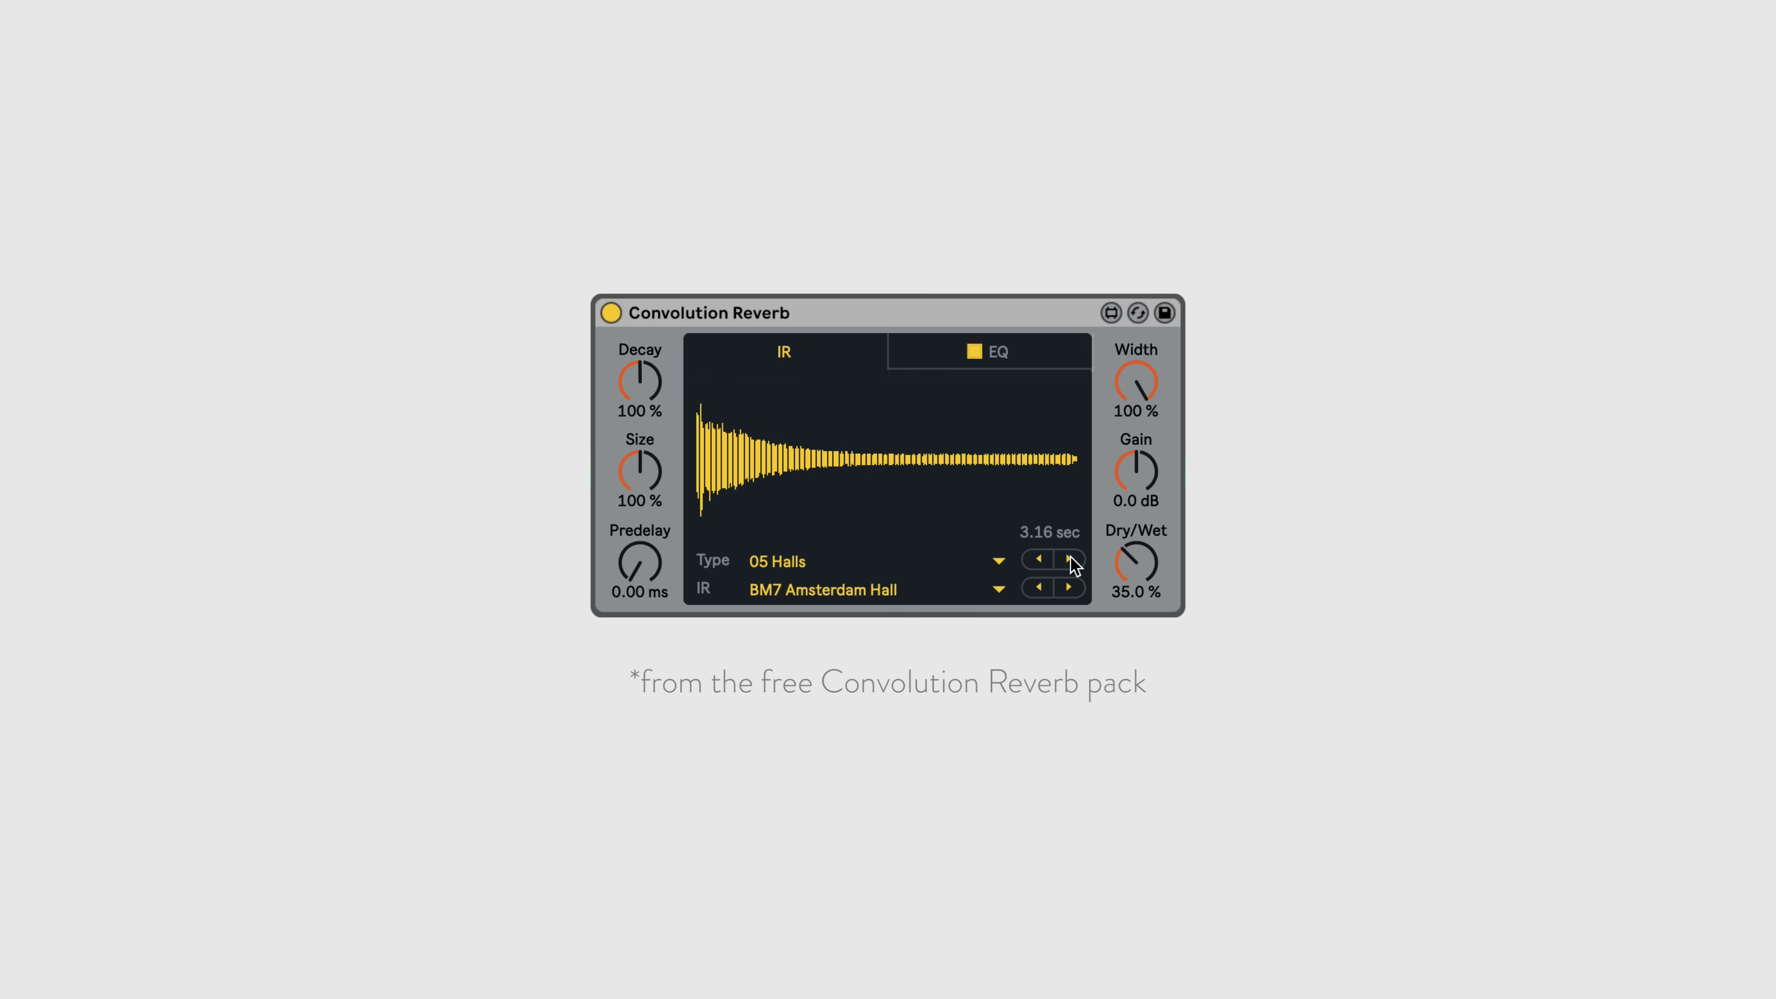
pyautogui.click(1069, 559)
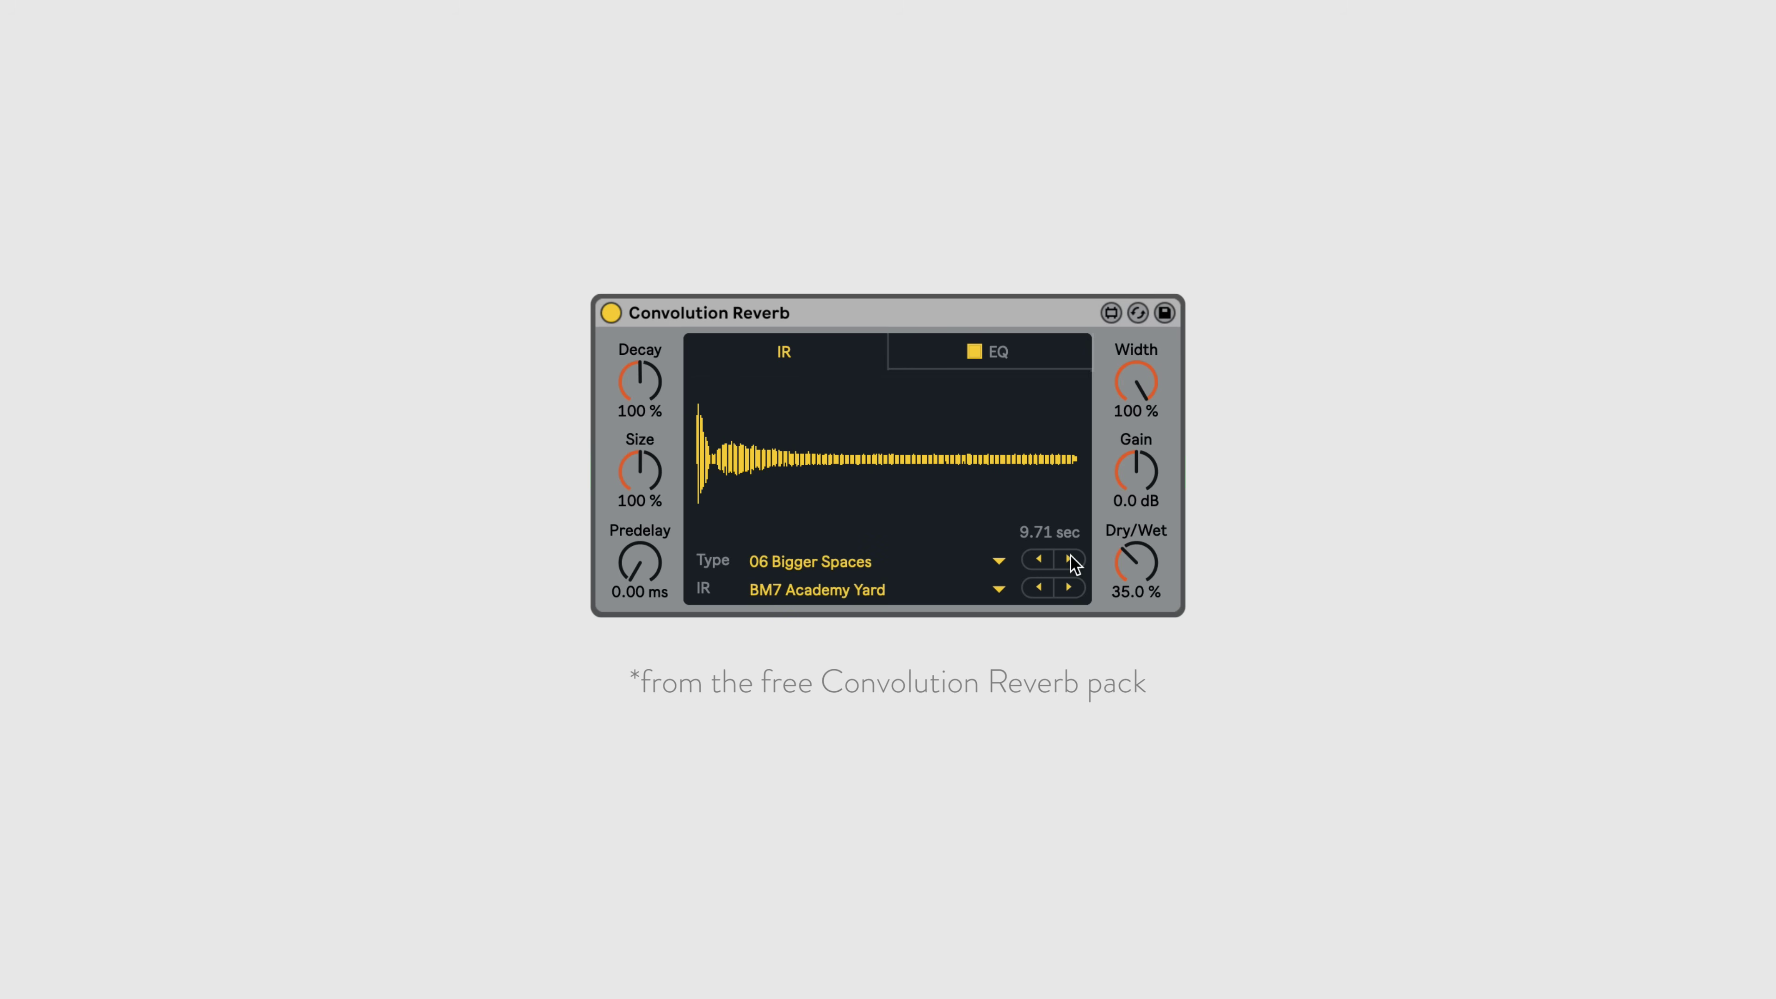
pyautogui.click(1070, 559)
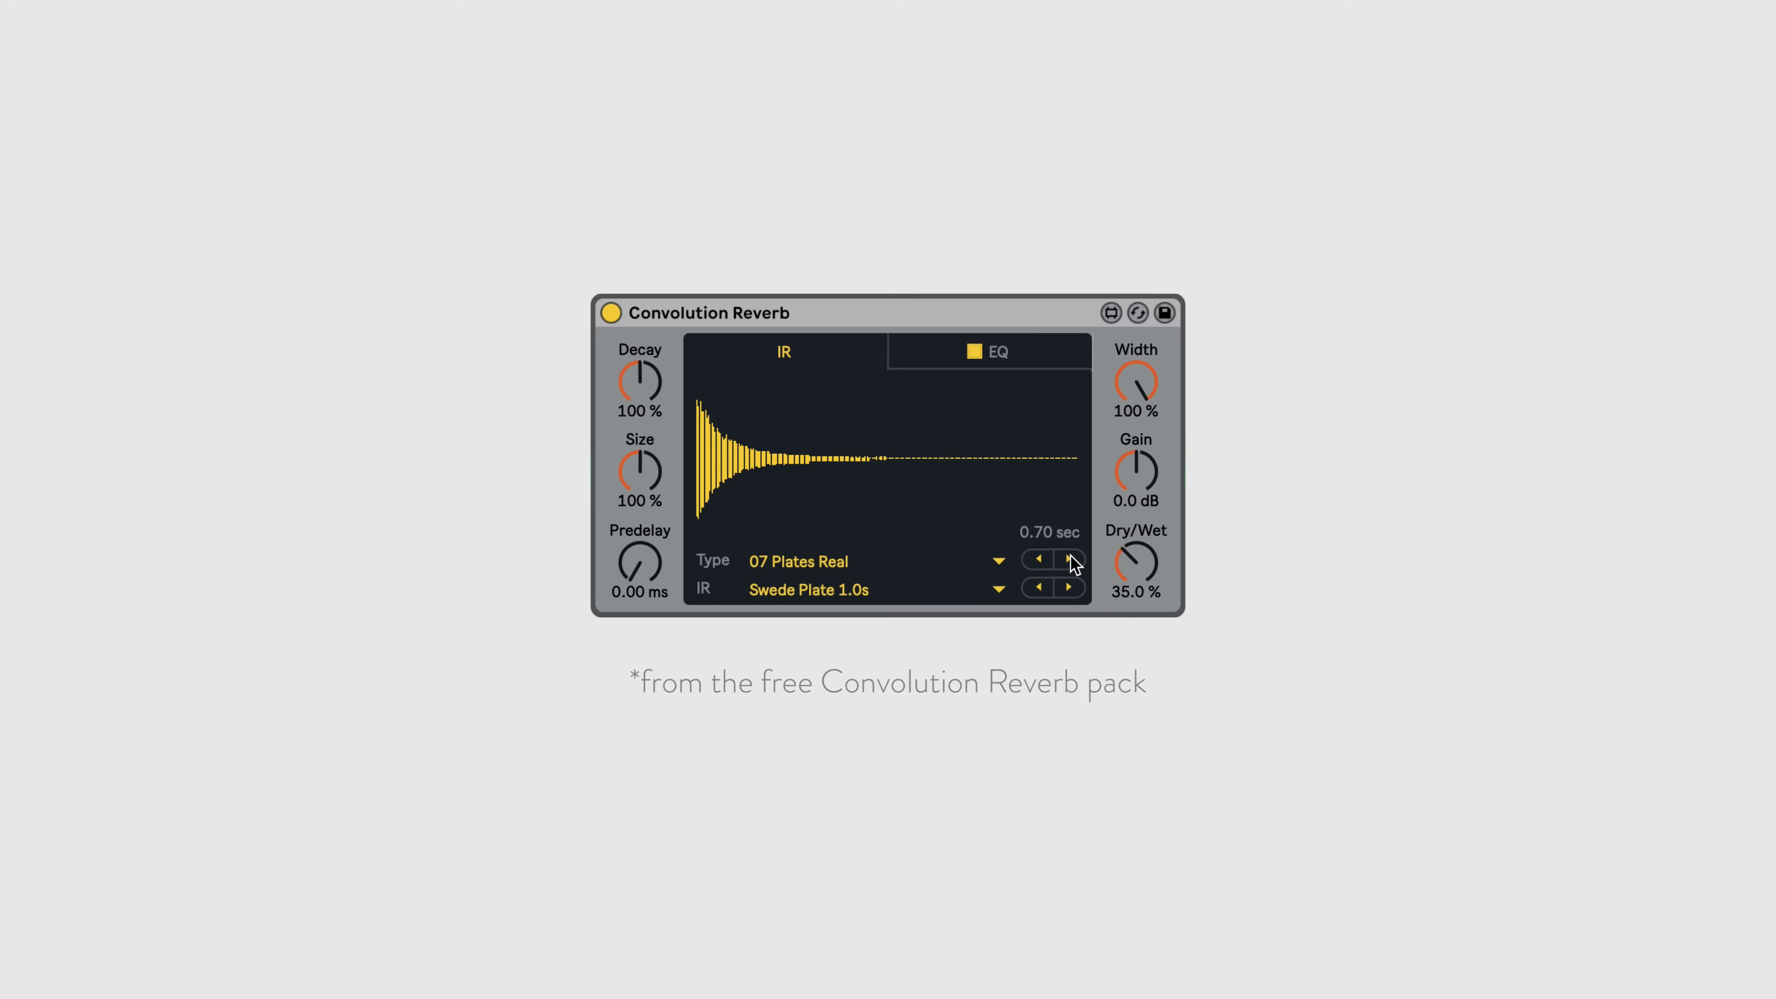
pyautogui.click(1070, 559)
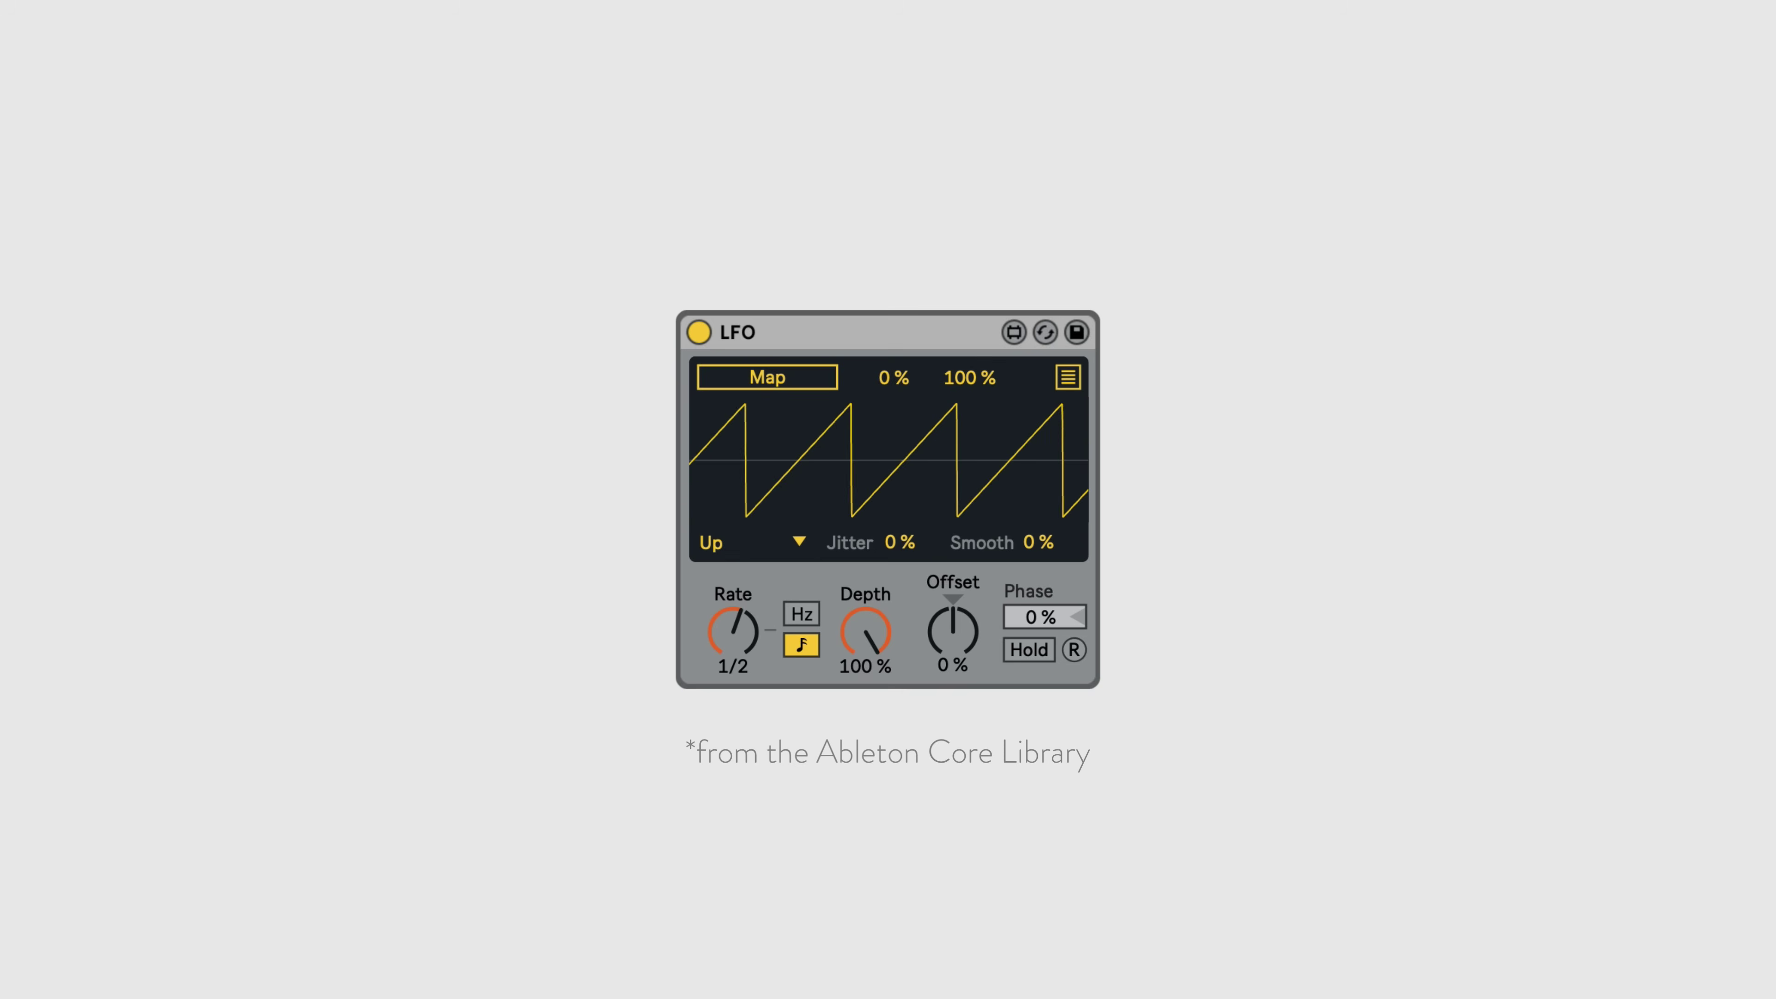
# Assign the LFO to modulate Grain Delay's DryWet parameter
pyautogui.click(794, 378)
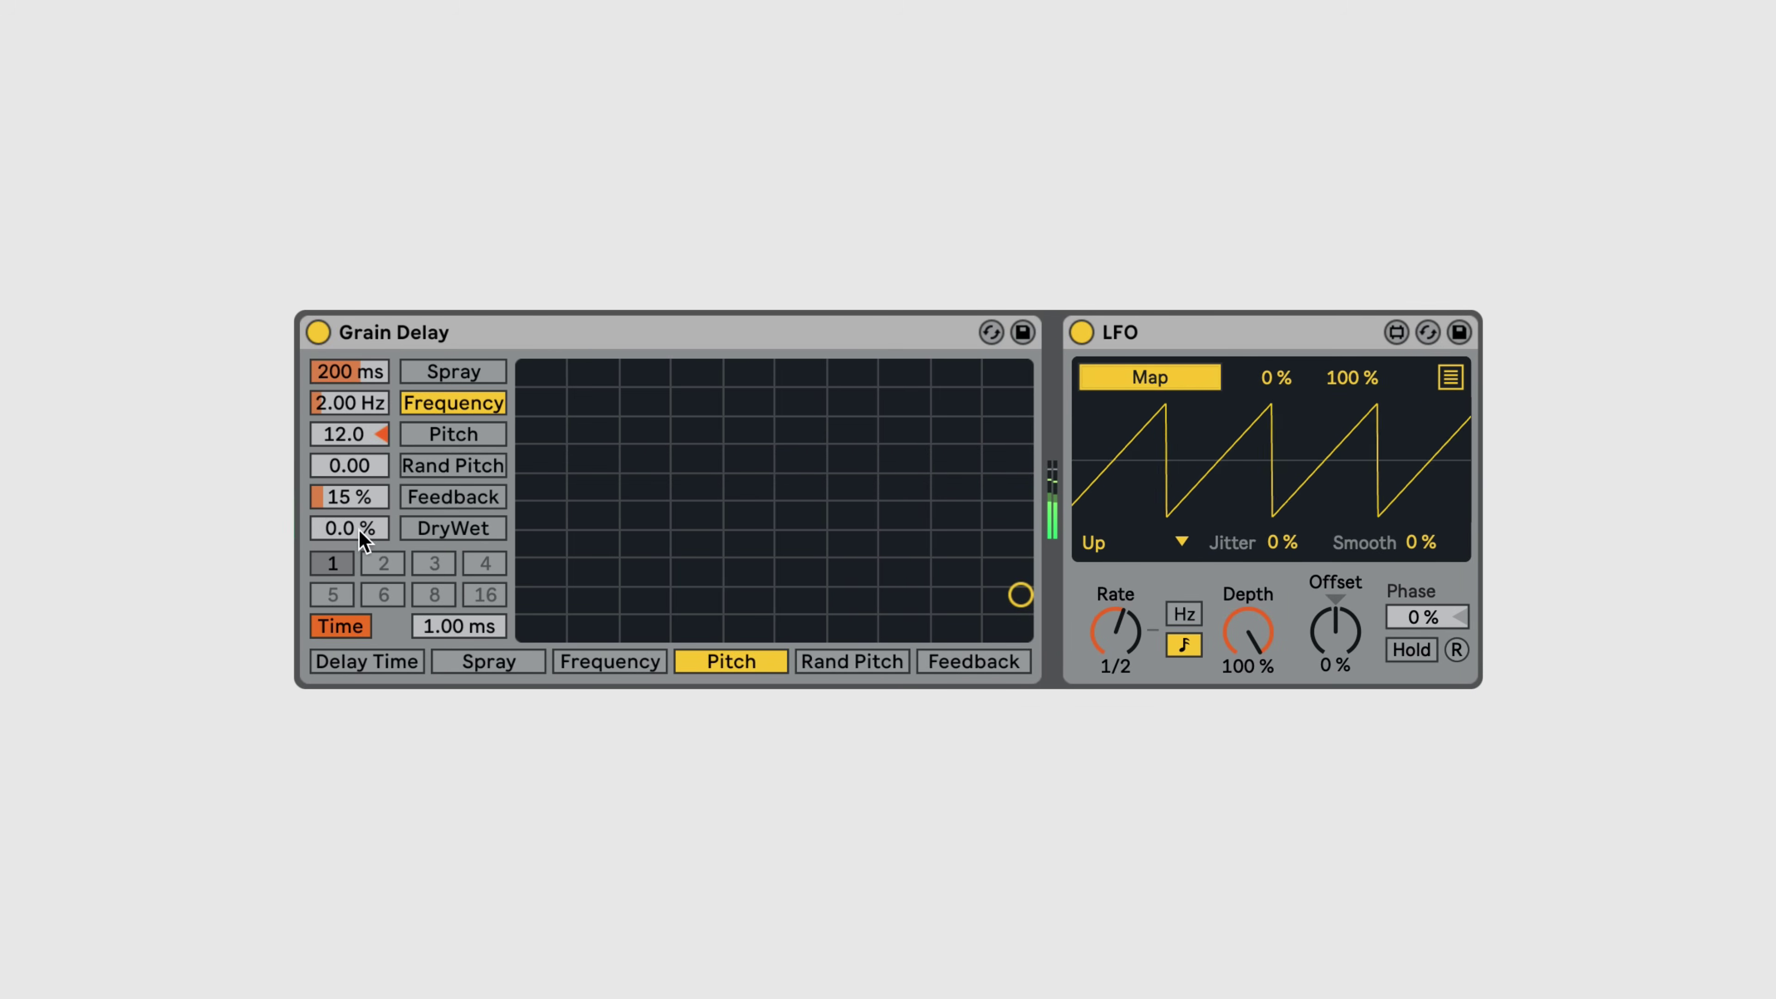
pyautogui.click(359, 526)
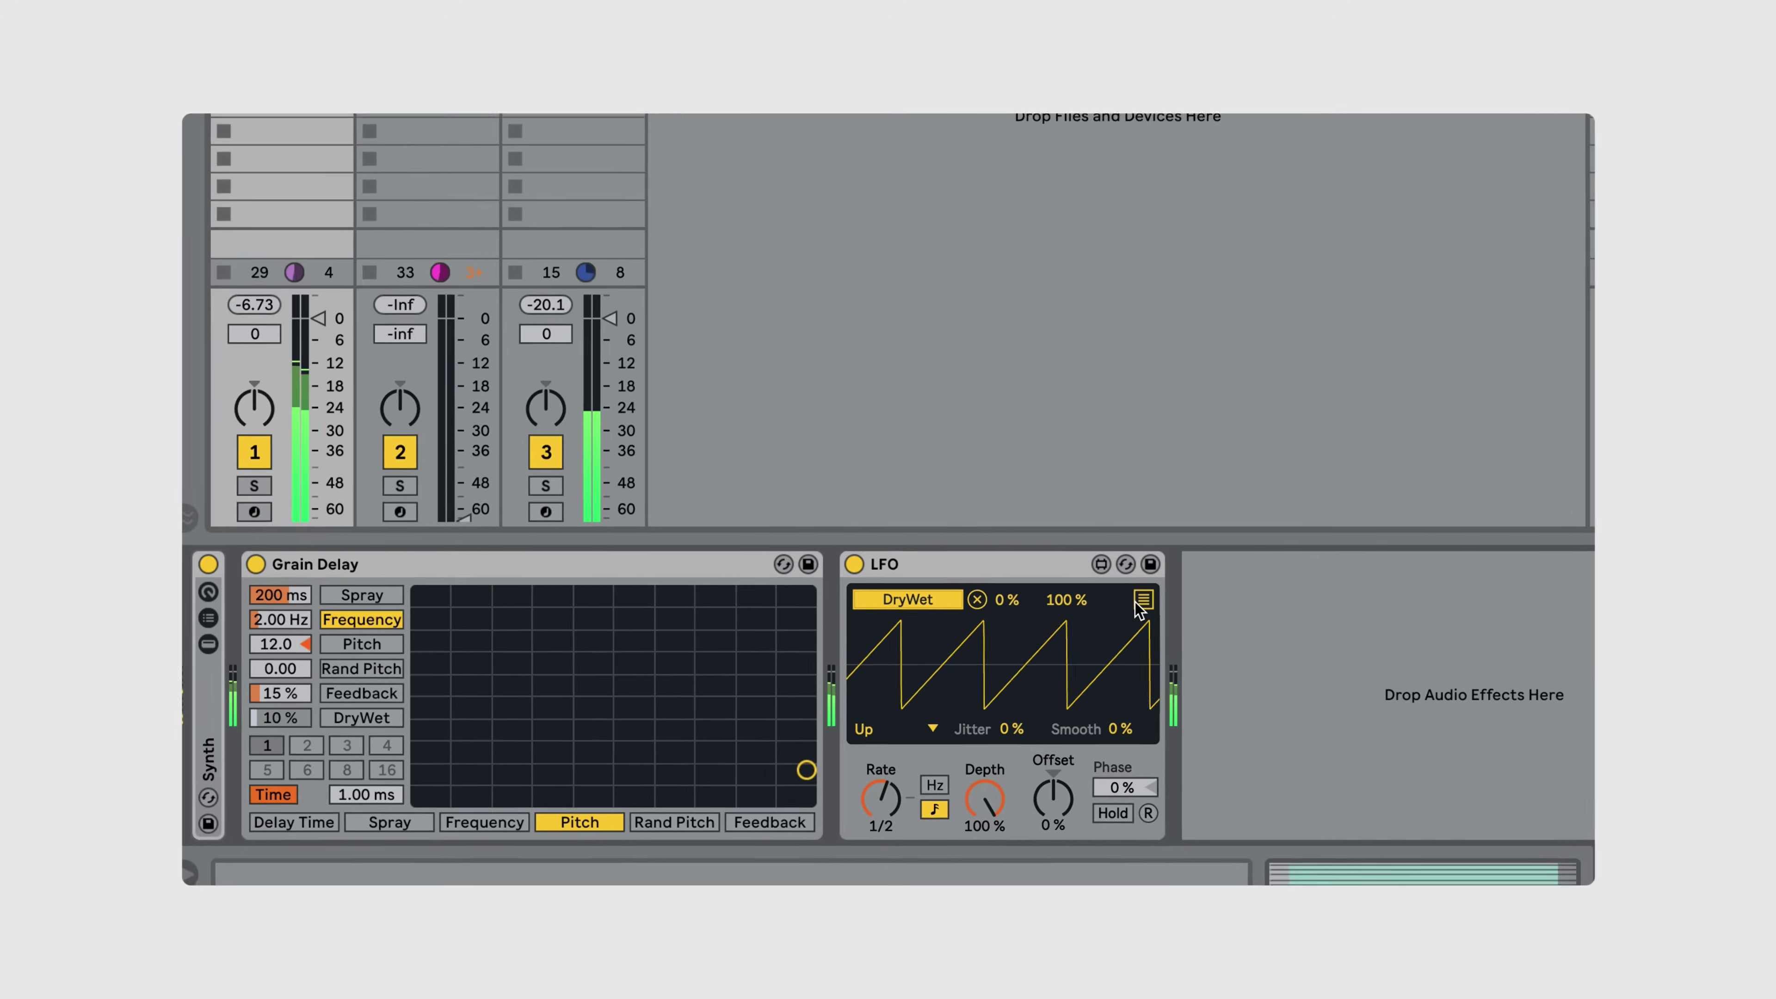
# Add Synth track volume as a second LFO target, then bring up the Bass track's synth
pyautogui.click(1362, 443)
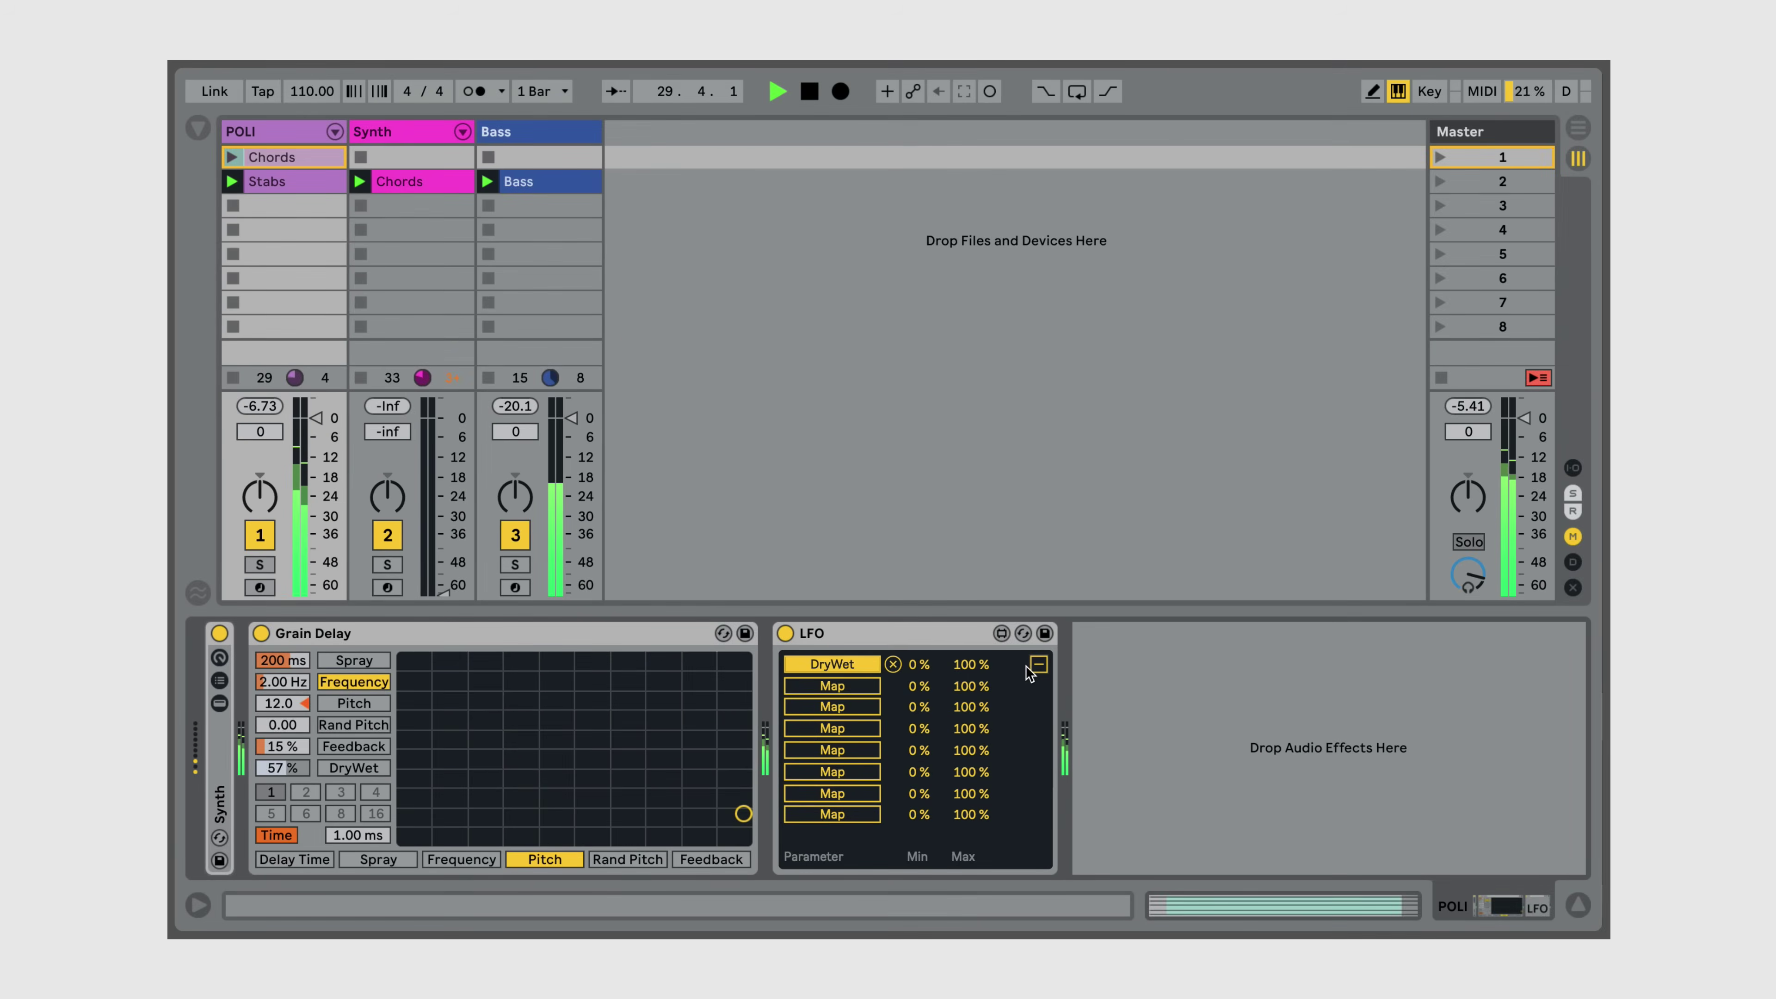
pyautogui.click(832, 685)
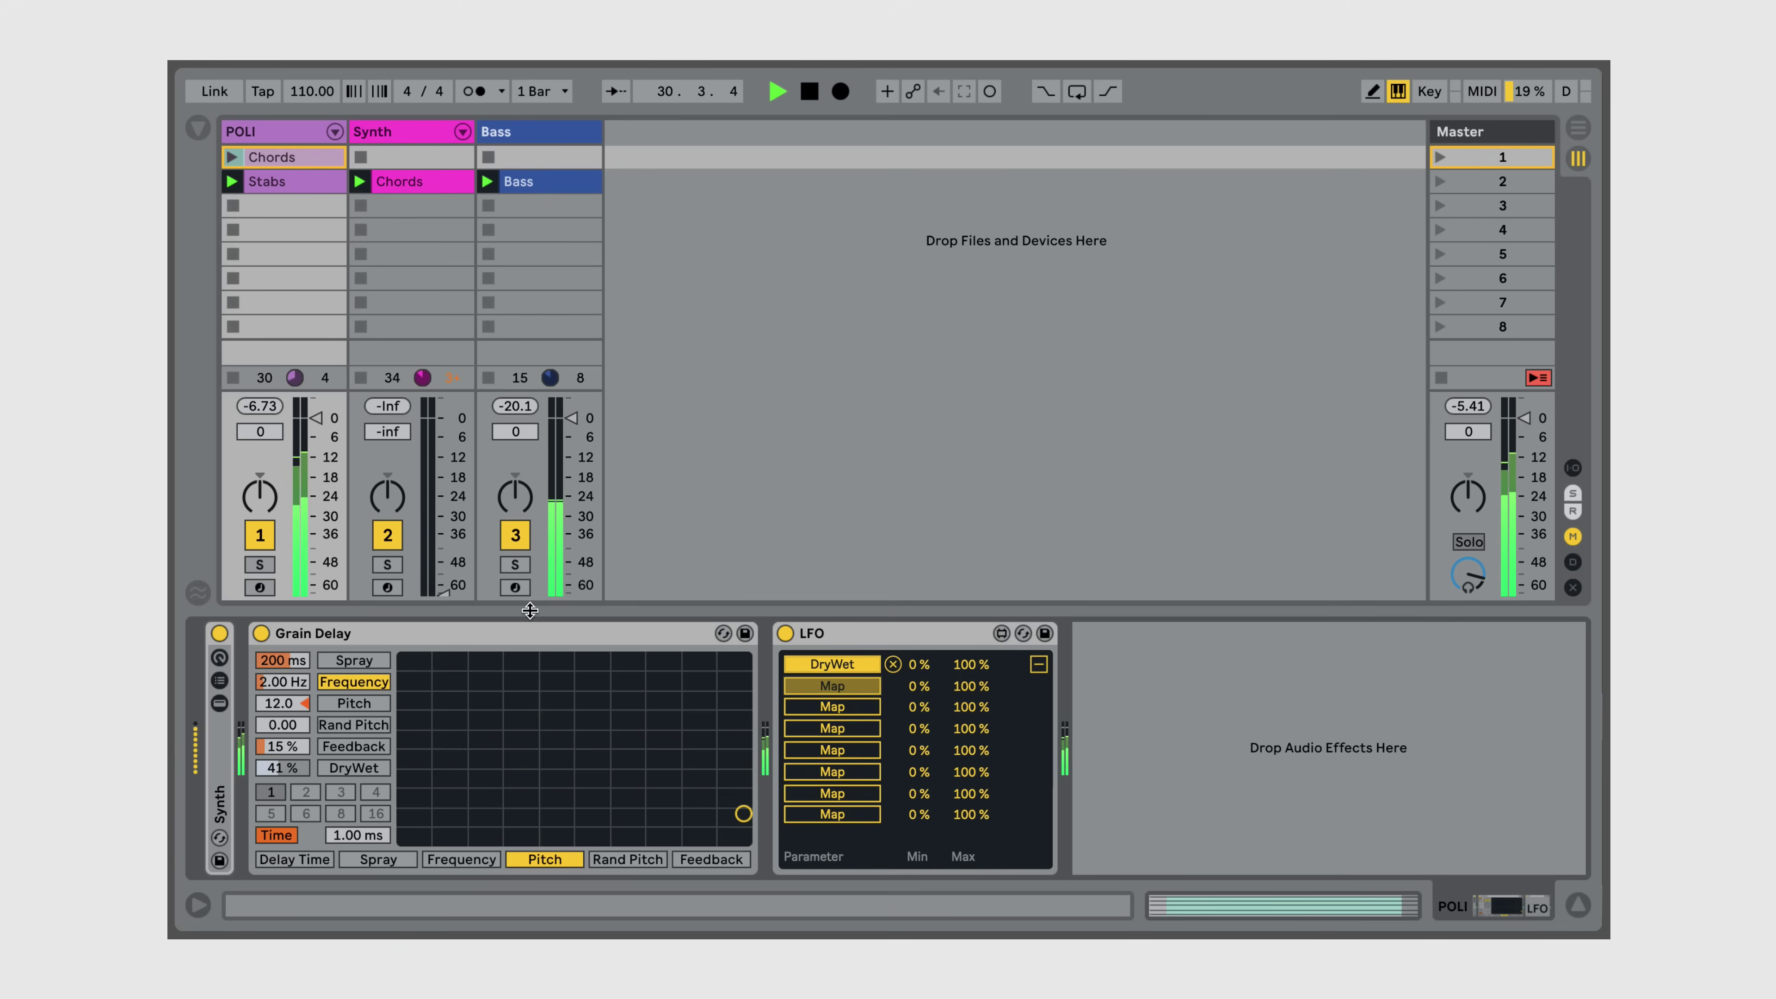
pyautogui.click(440, 589)
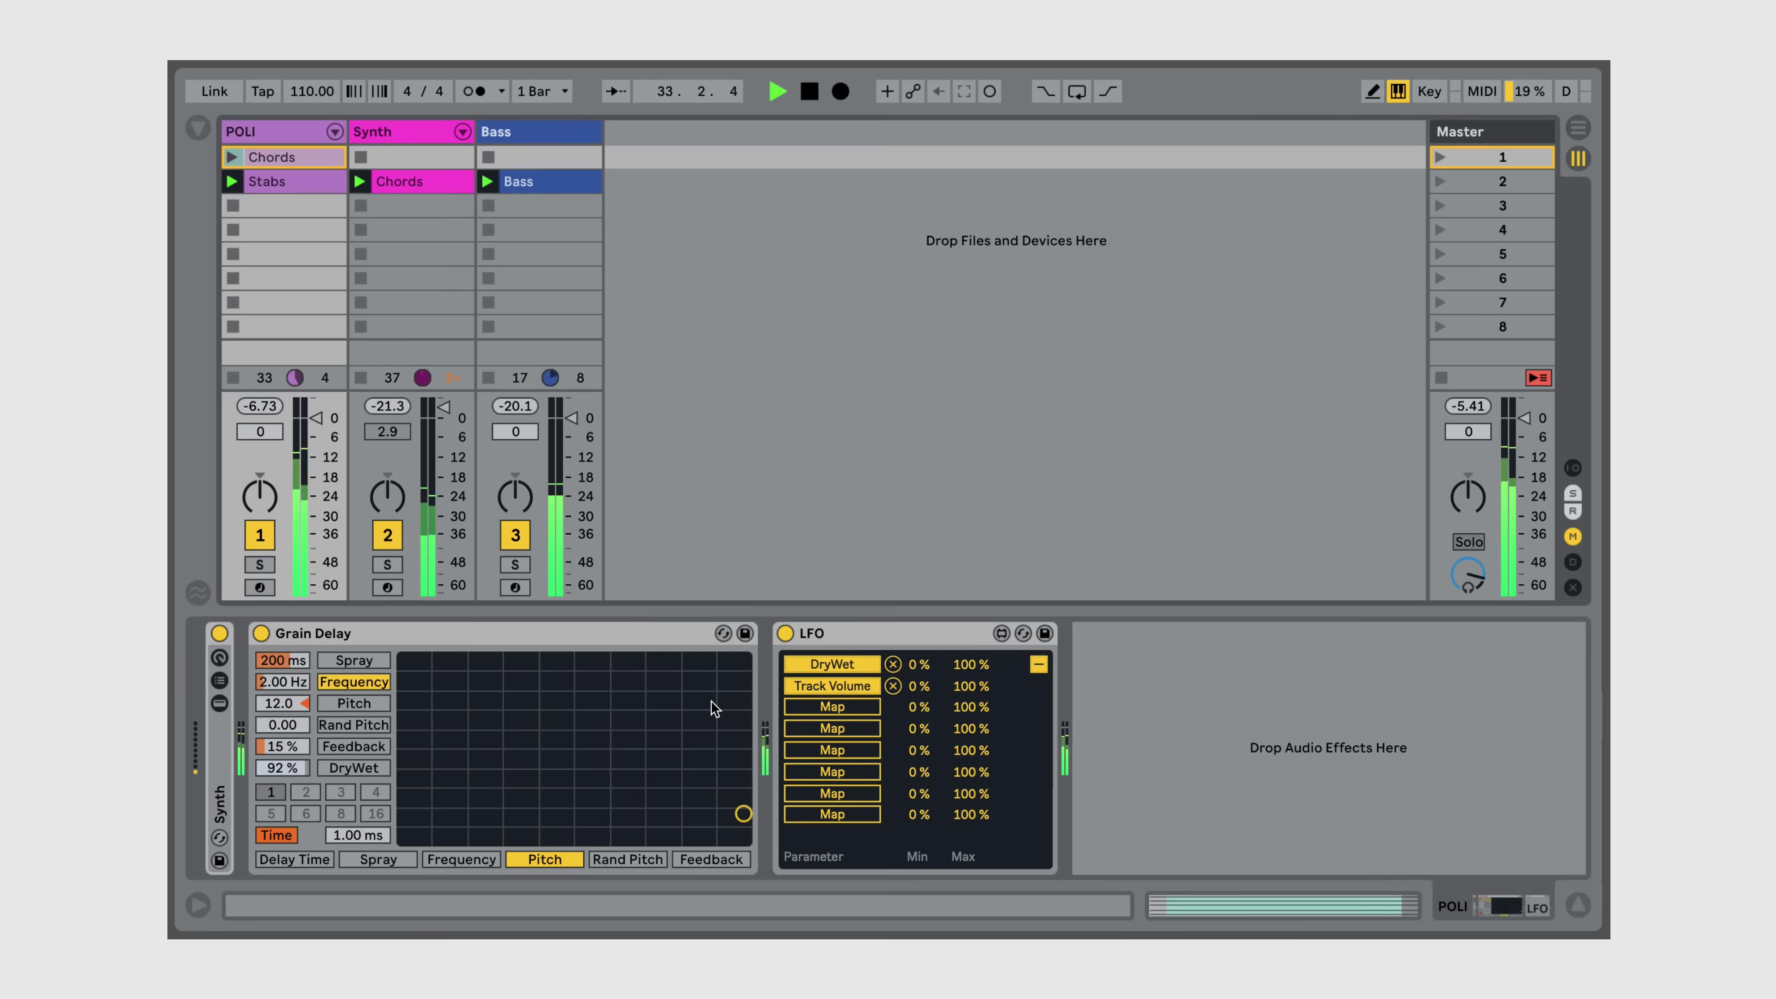
pyautogui.click(808, 708)
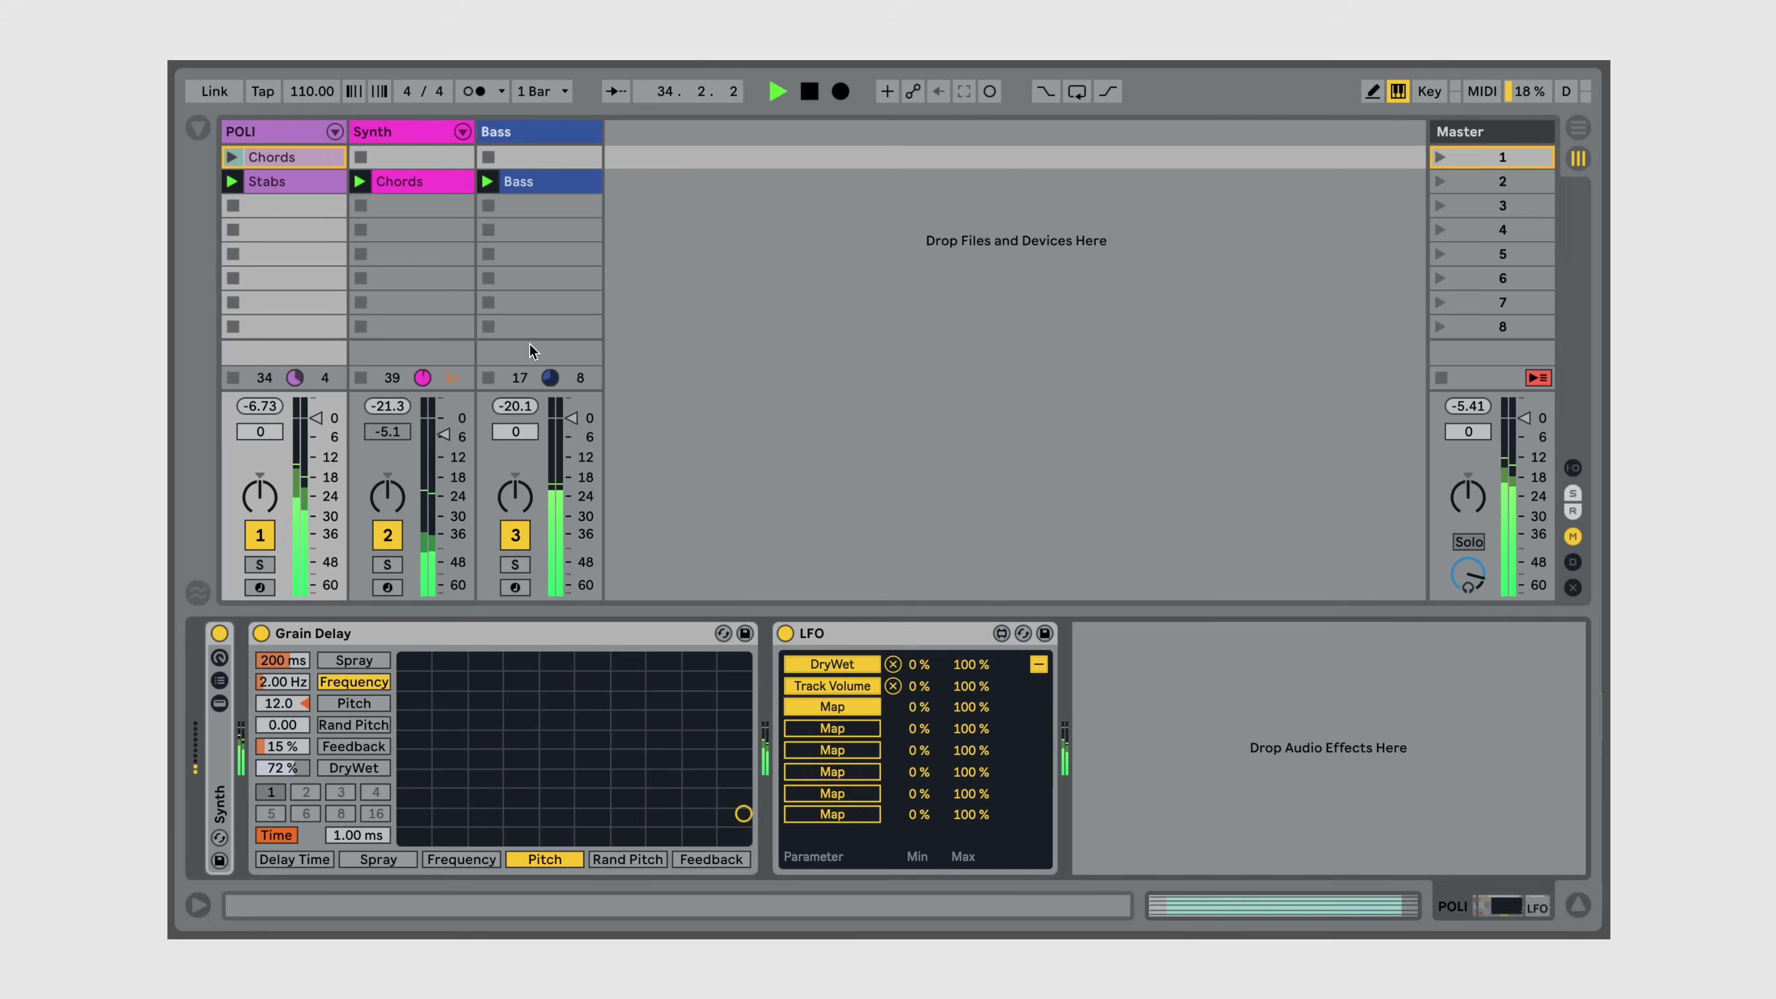
pyautogui.click(545, 147)
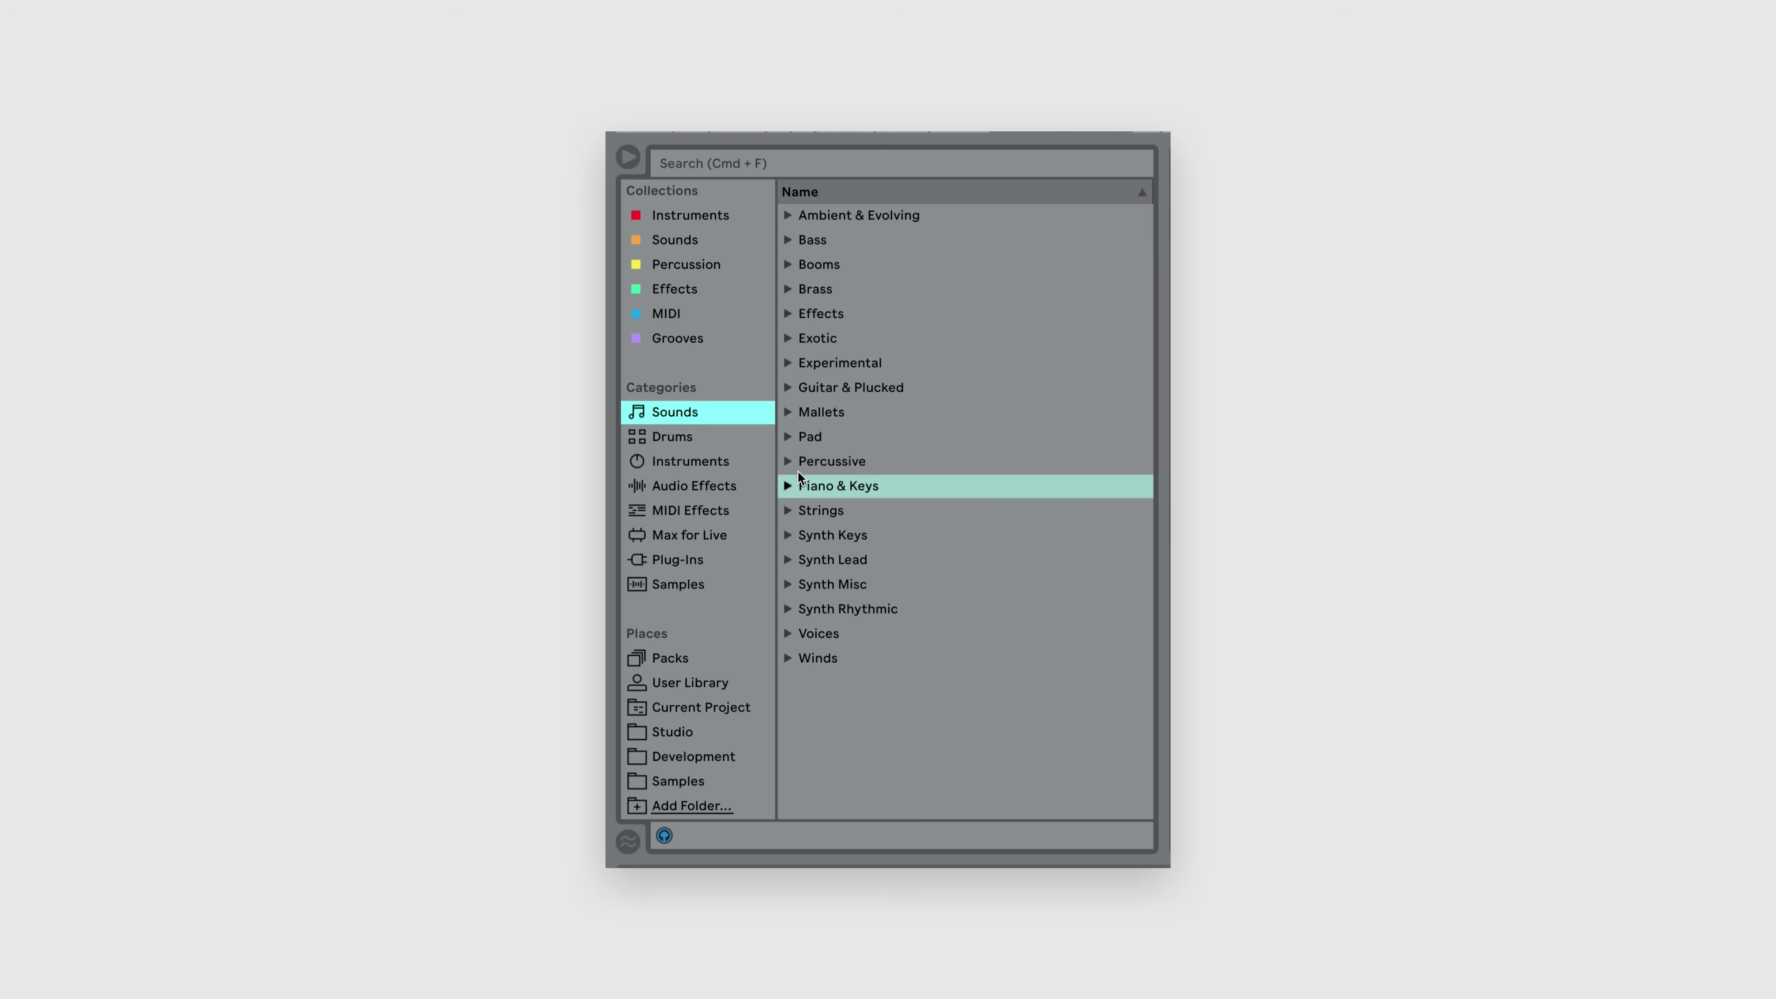
# Browse Max for Live's Max Audio Effect folder and select LFO.amxd
pyautogui.click(709, 536)
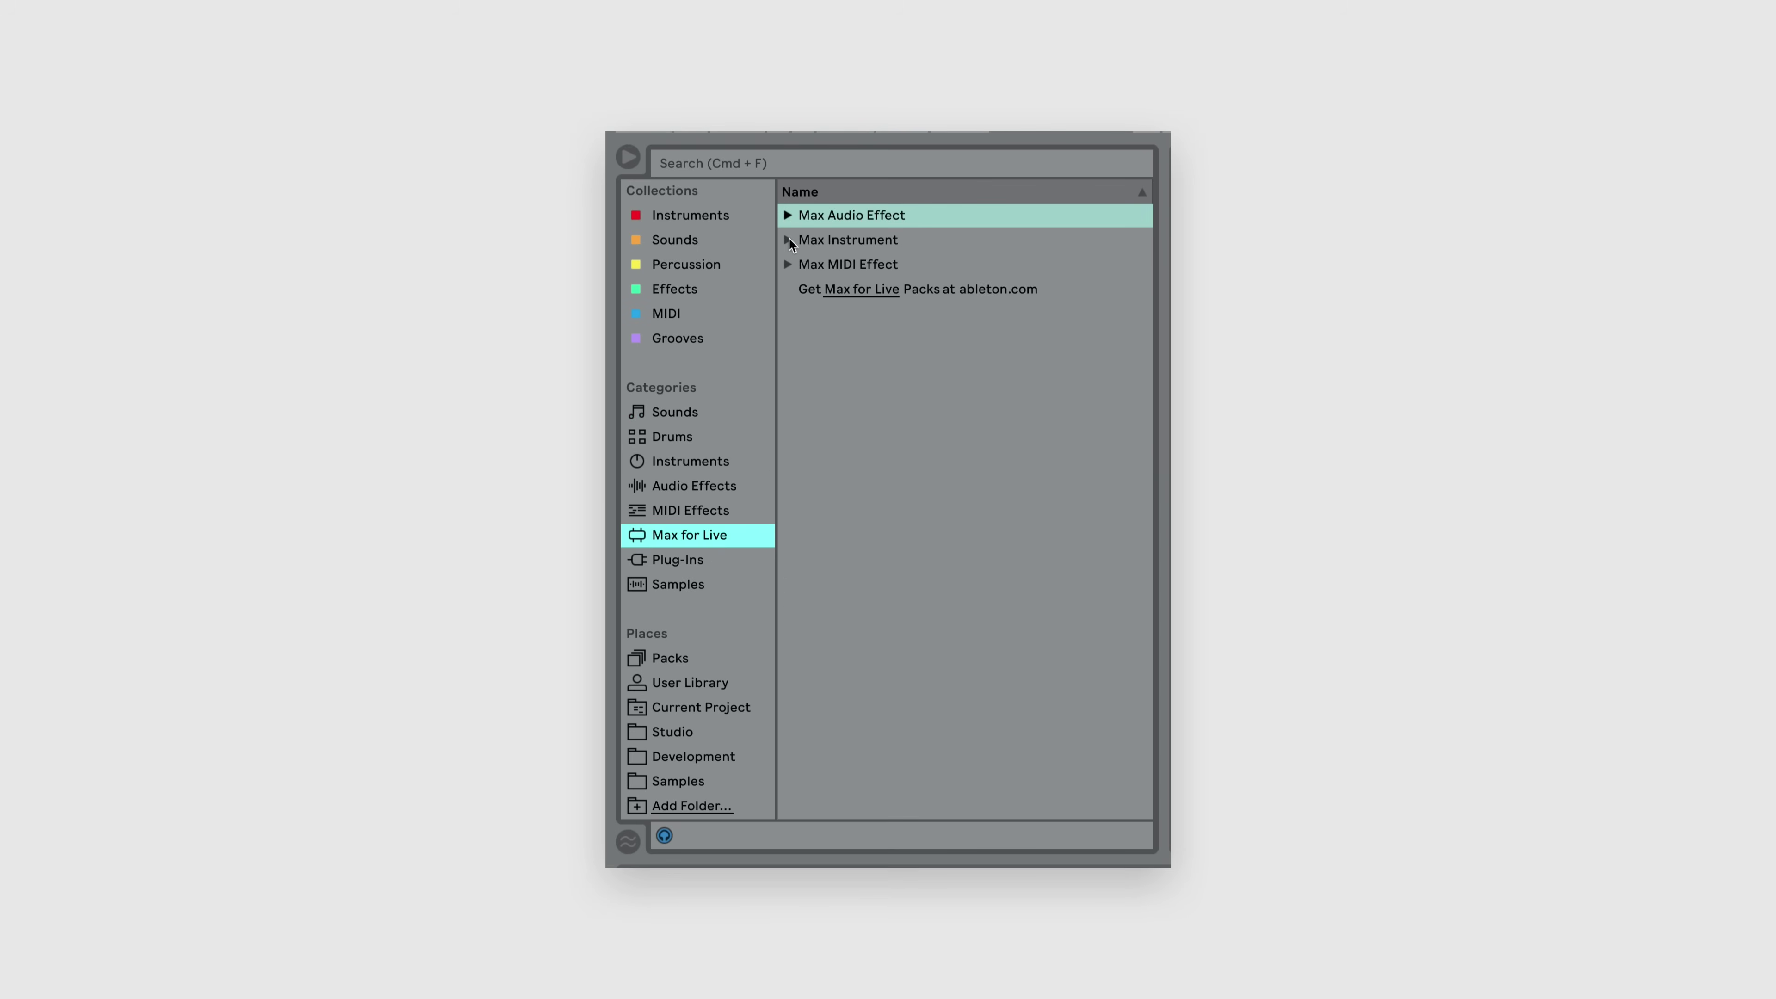
pyautogui.click(788, 214)
pyautogui.scroll(-5, 1023, 366)
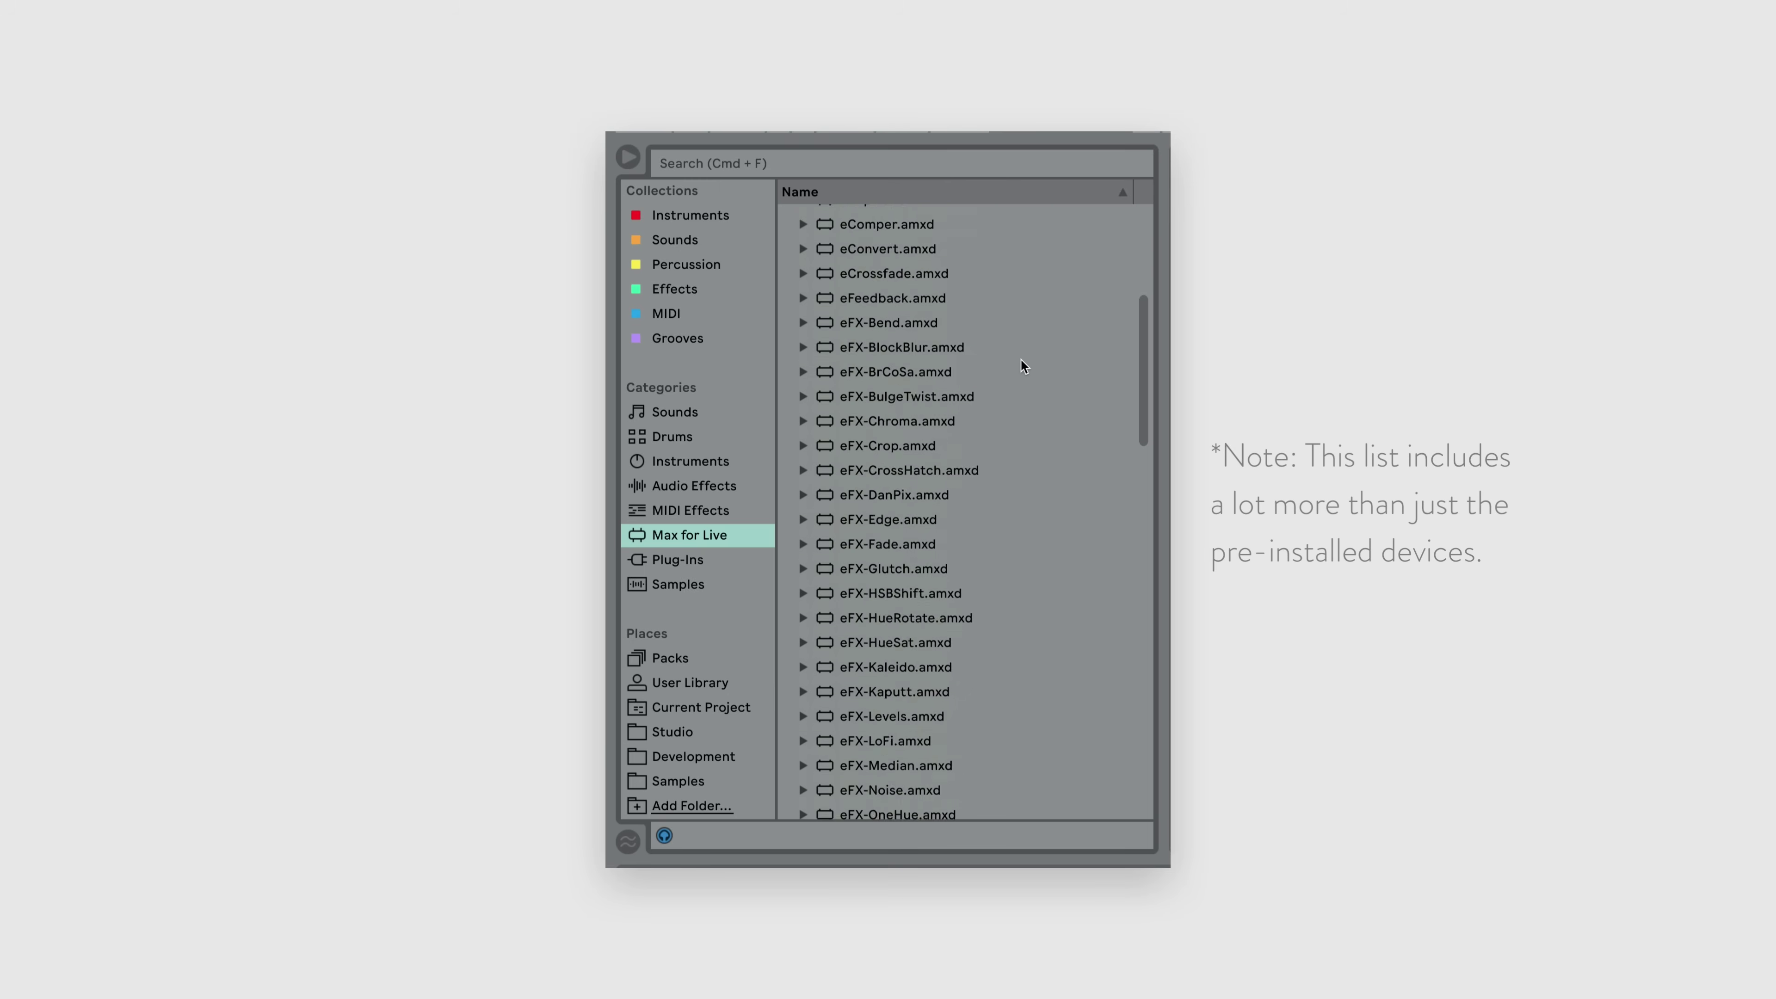
pyautogui.scroll(-15, 1024, 366)
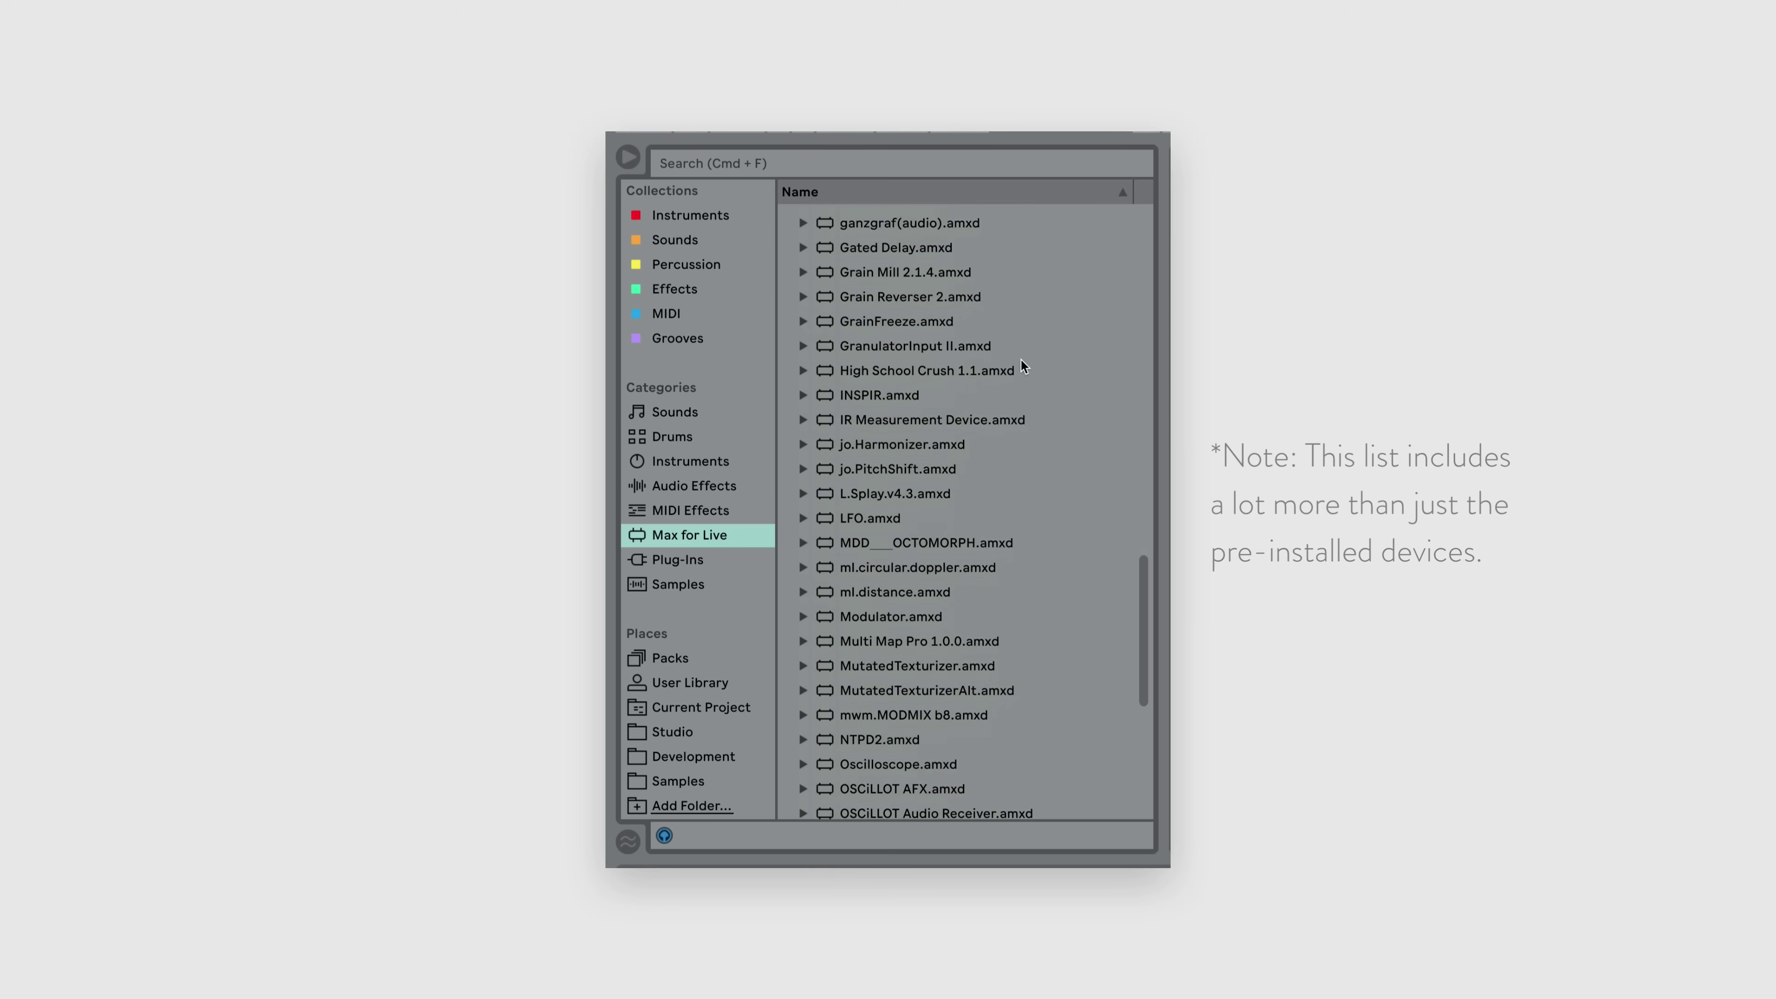
pyautogui.scroll(-1, 1022, 362)
pyautogui.click(892, 507)
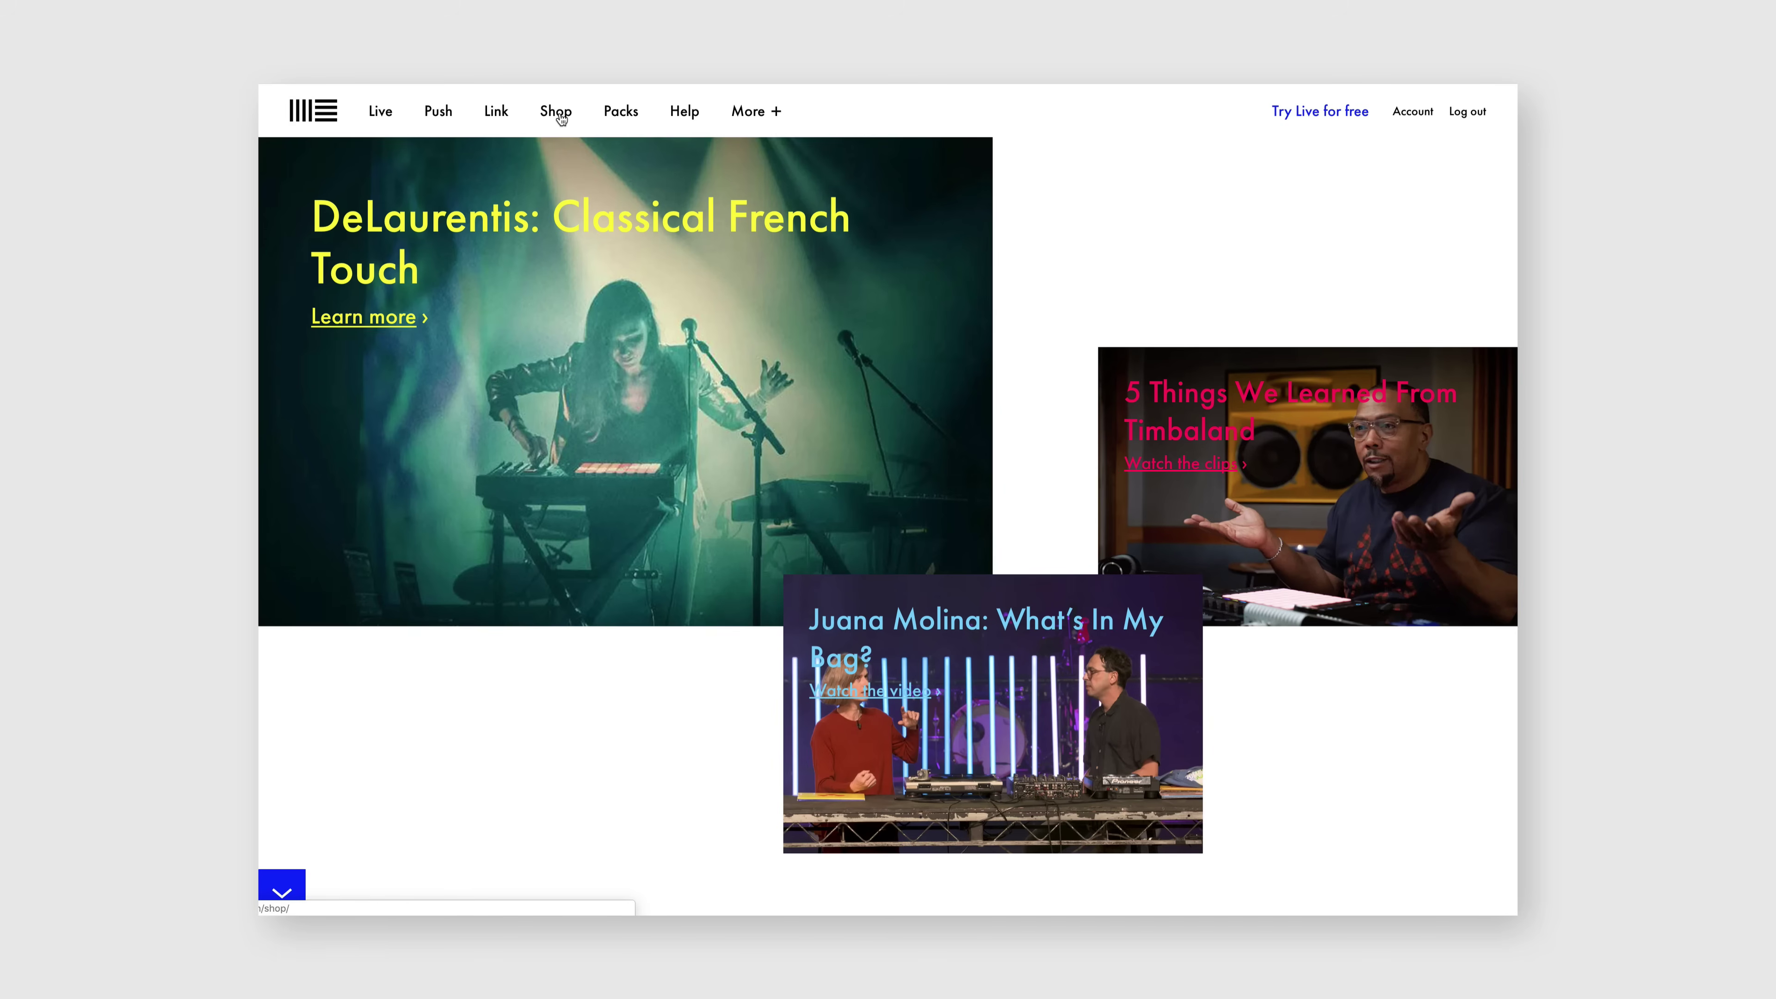
# Go to the Ableton Shop page and scroll to Max for Live at USD 199
pyautogui.click(558, 114)
pyautogui.scroll(-8, 545, 448)
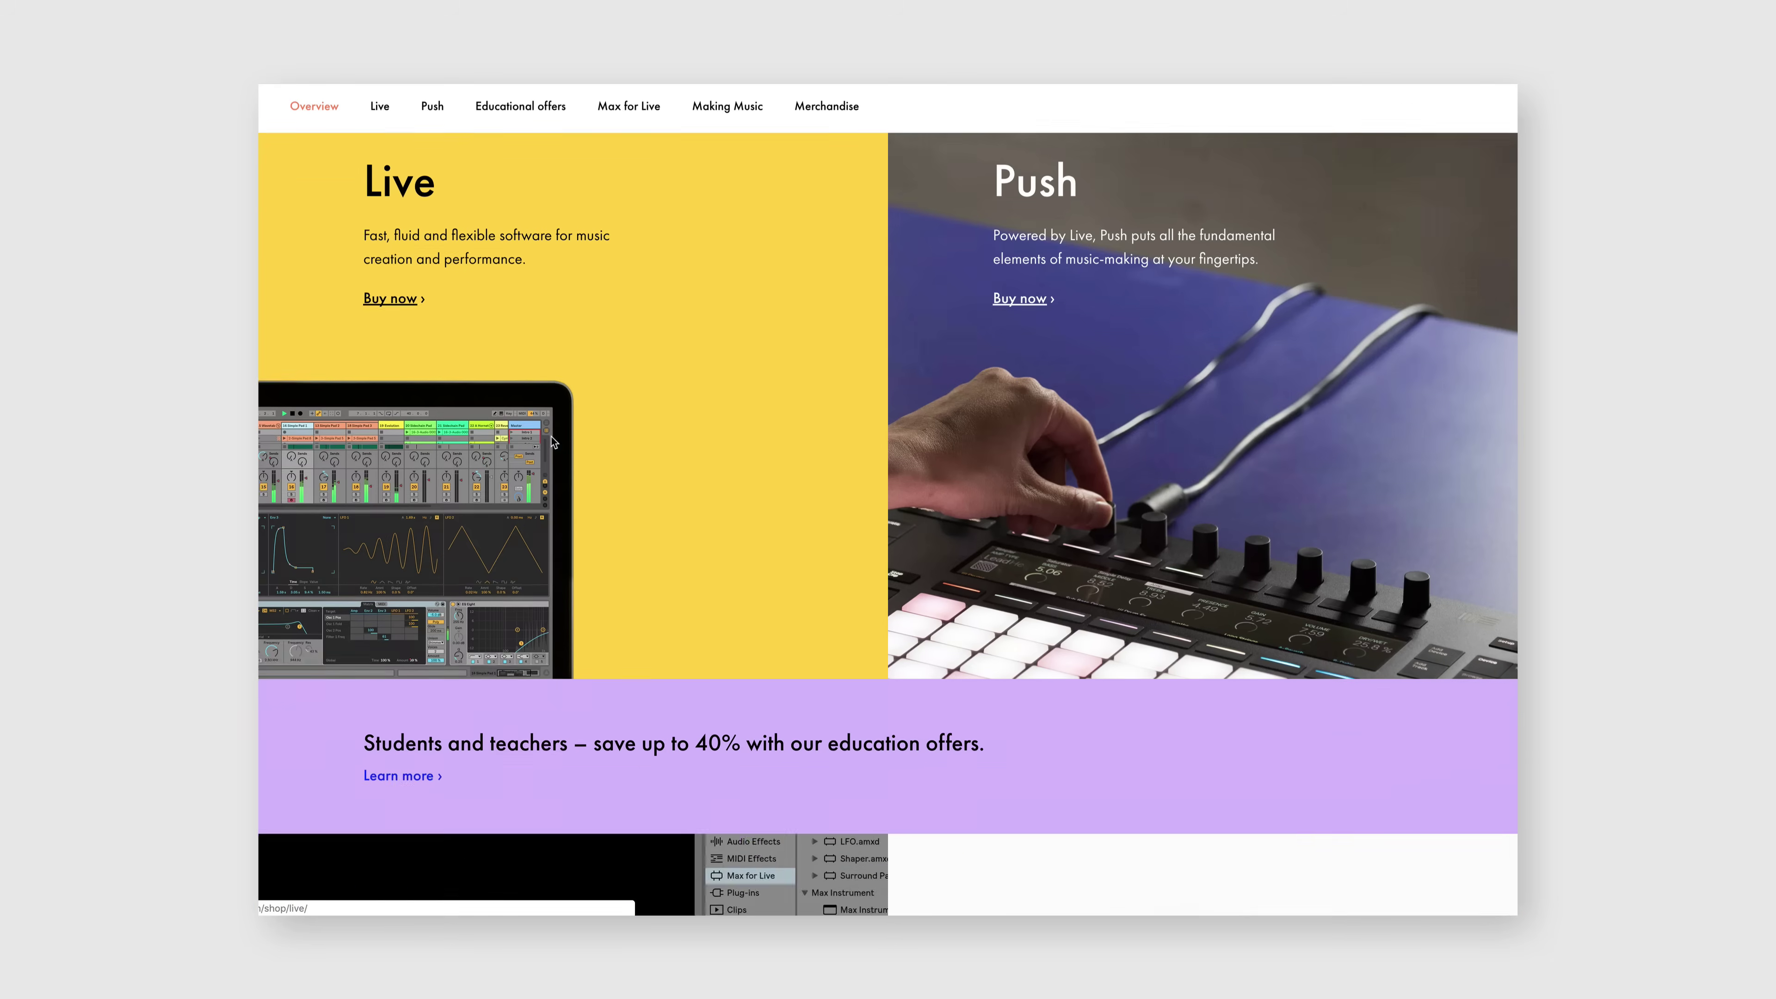
pyautogui.scroll(-3, 553, 441)
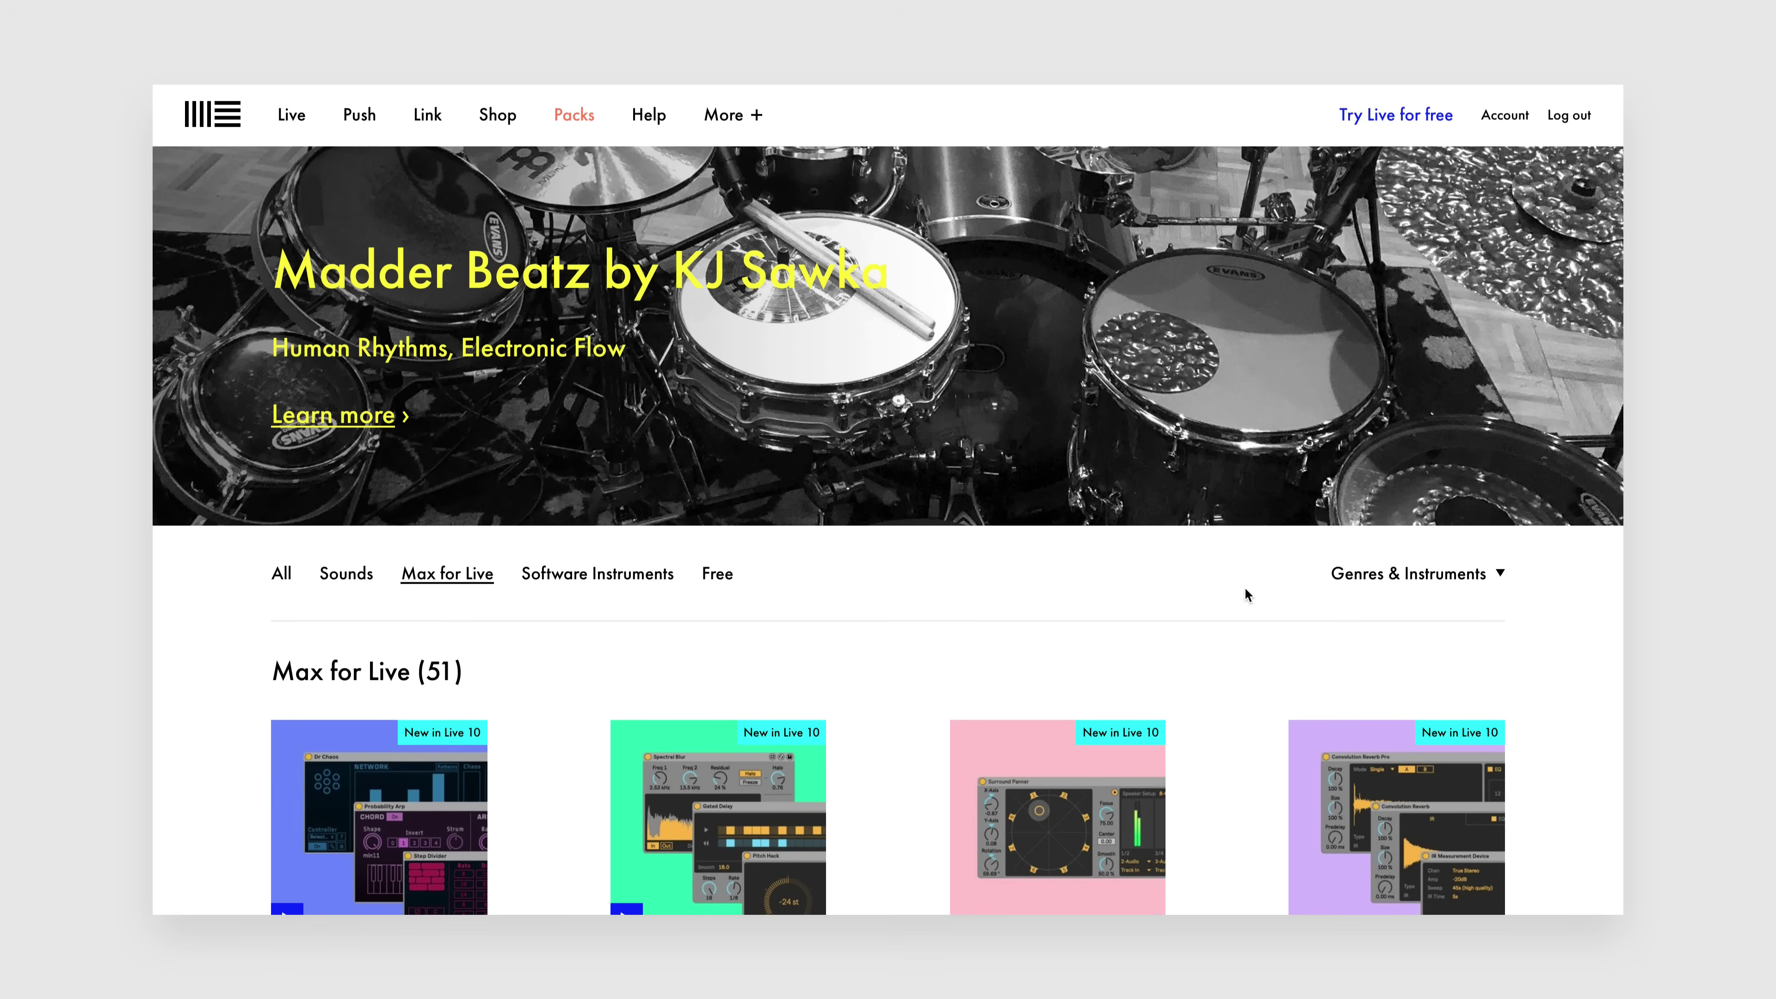
pyautogui.scroll(-7, 1245, 590)
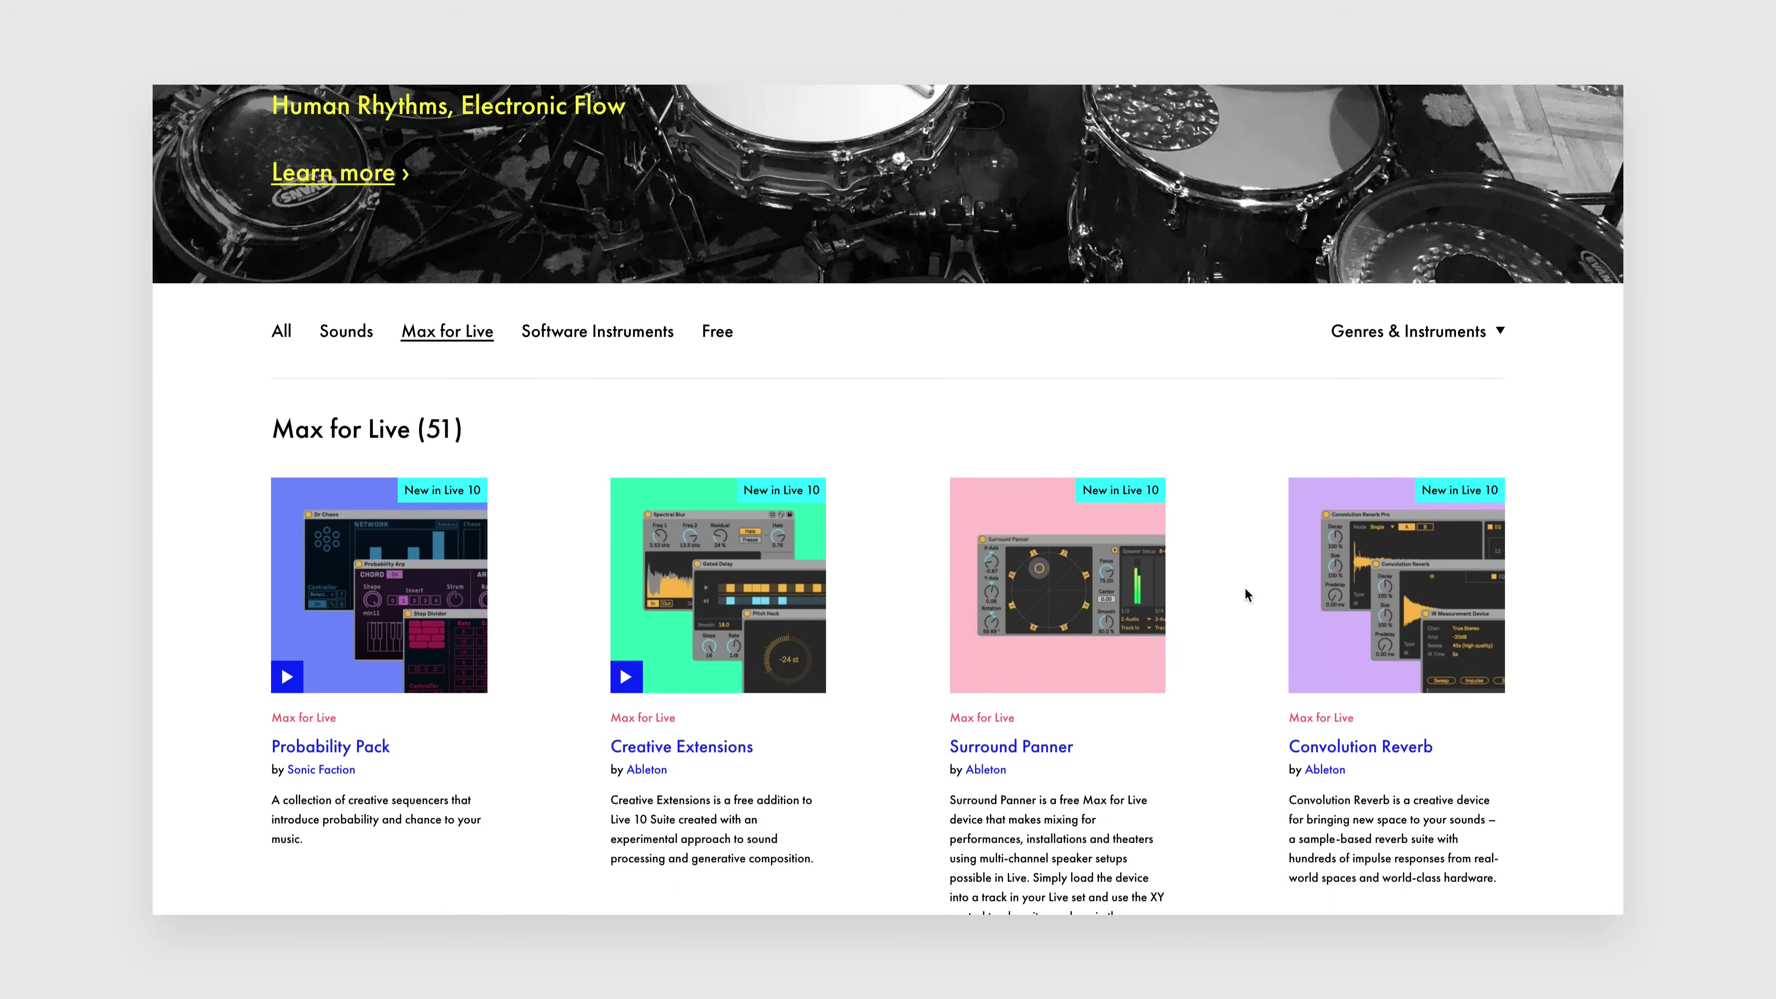
pyautogui.scroll(-15, 1246, 589)
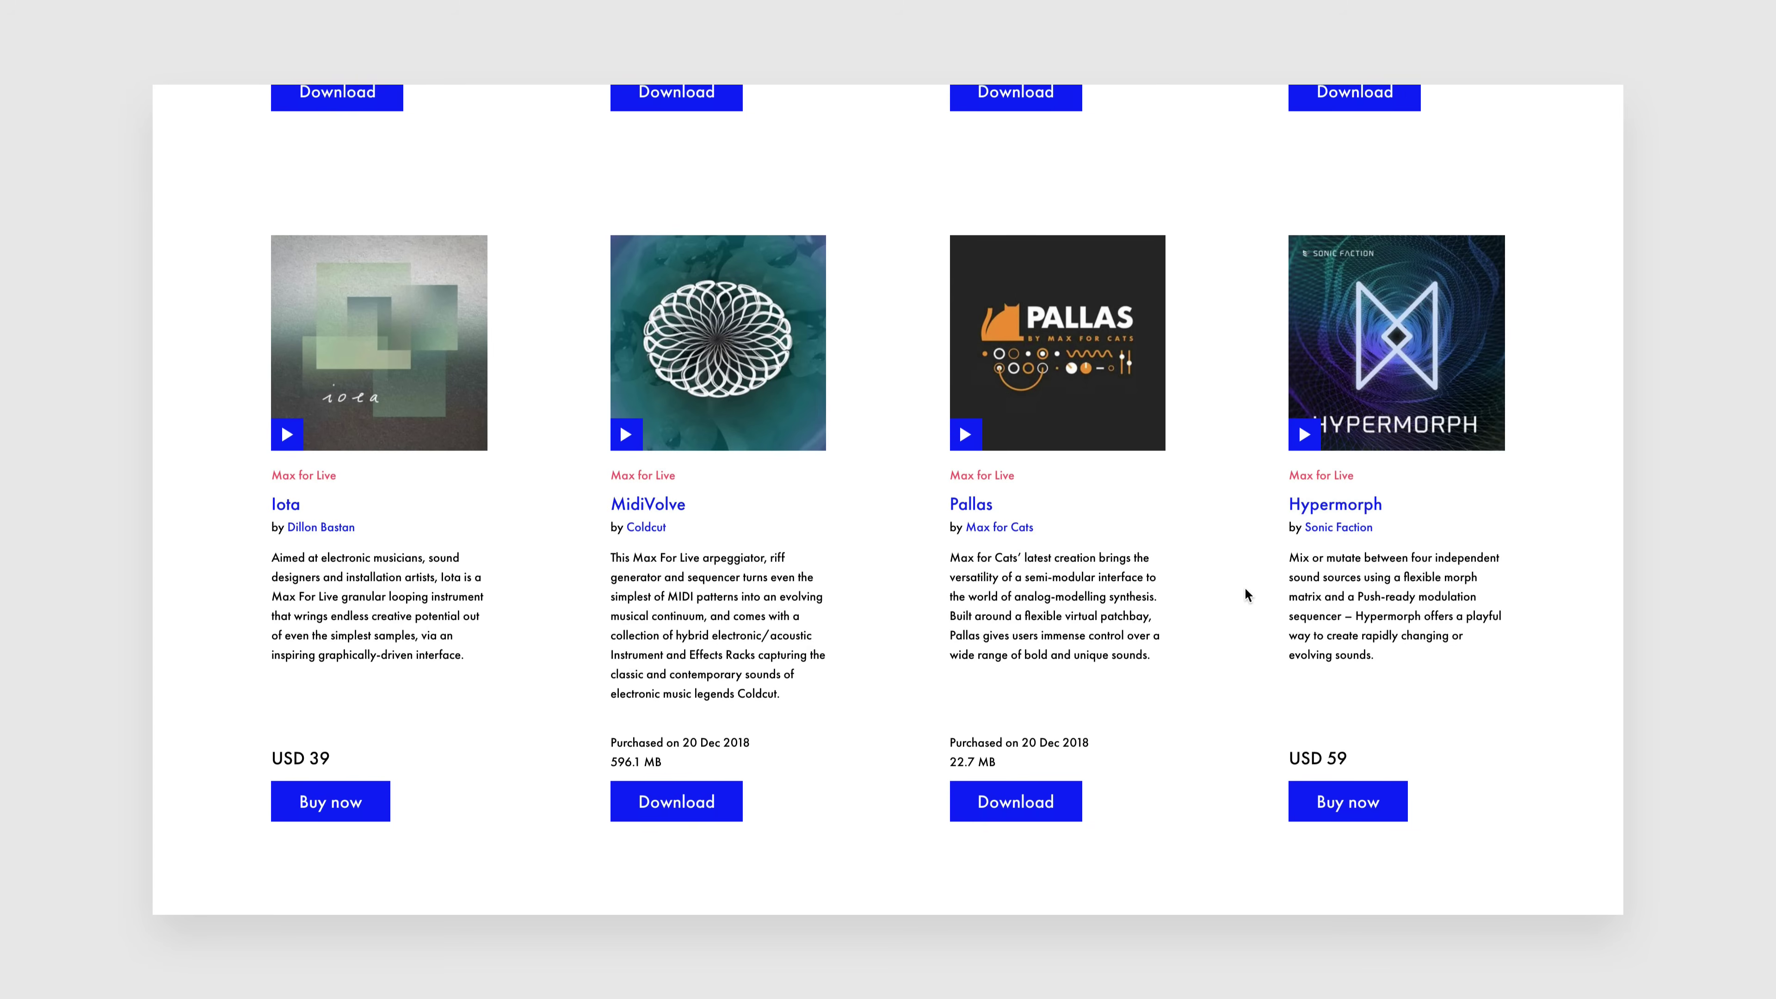
pyautogui.scroll(-12, 1244, 595)
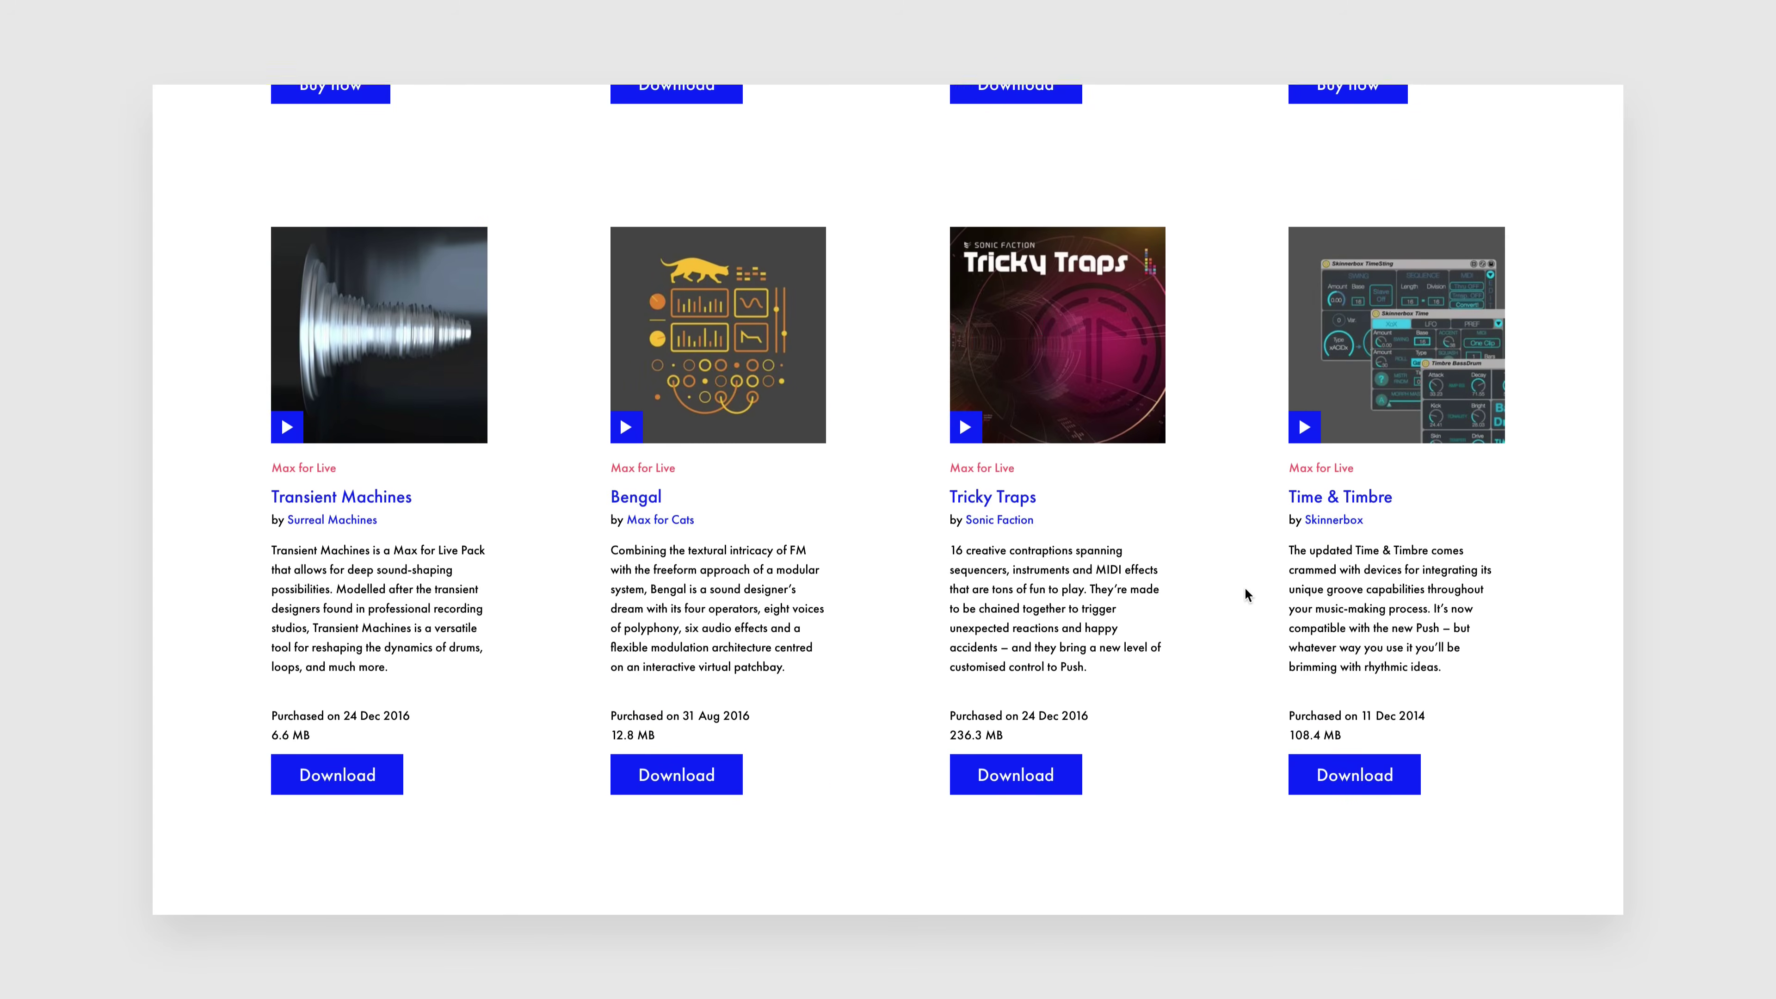
pyautogui.scroll(-12, 1245, 595)
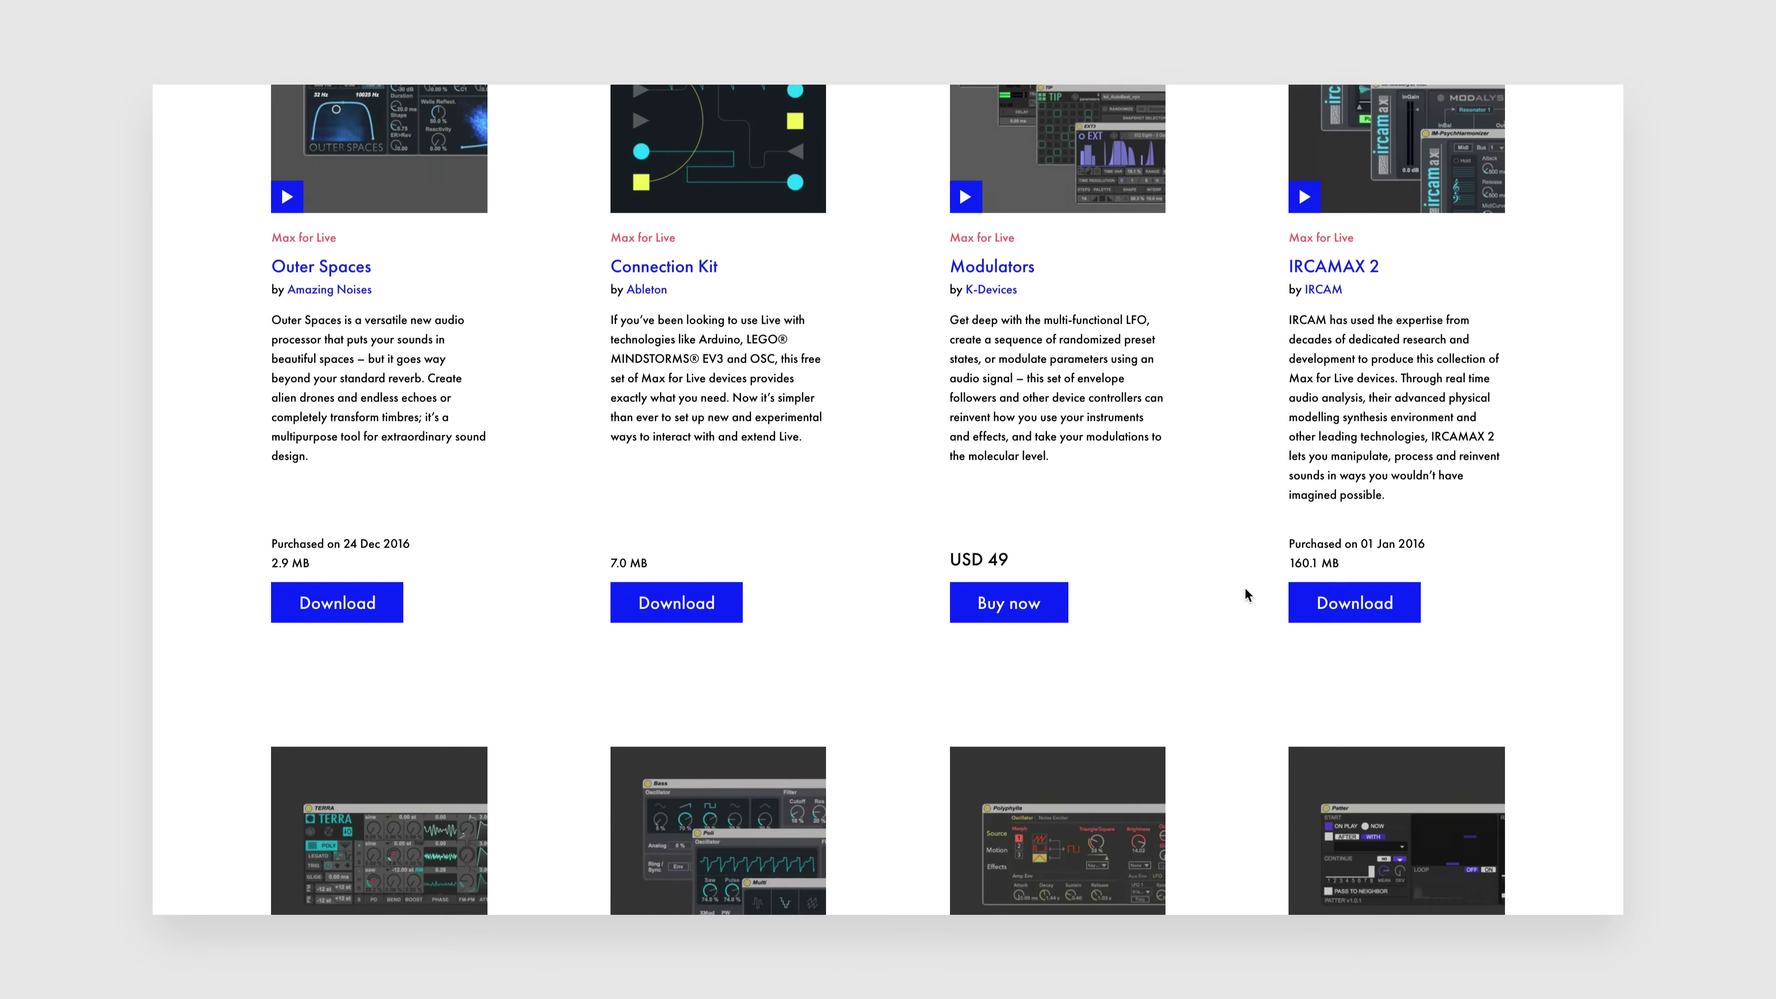
pyautogui.scroll(-12, 1245, 587)
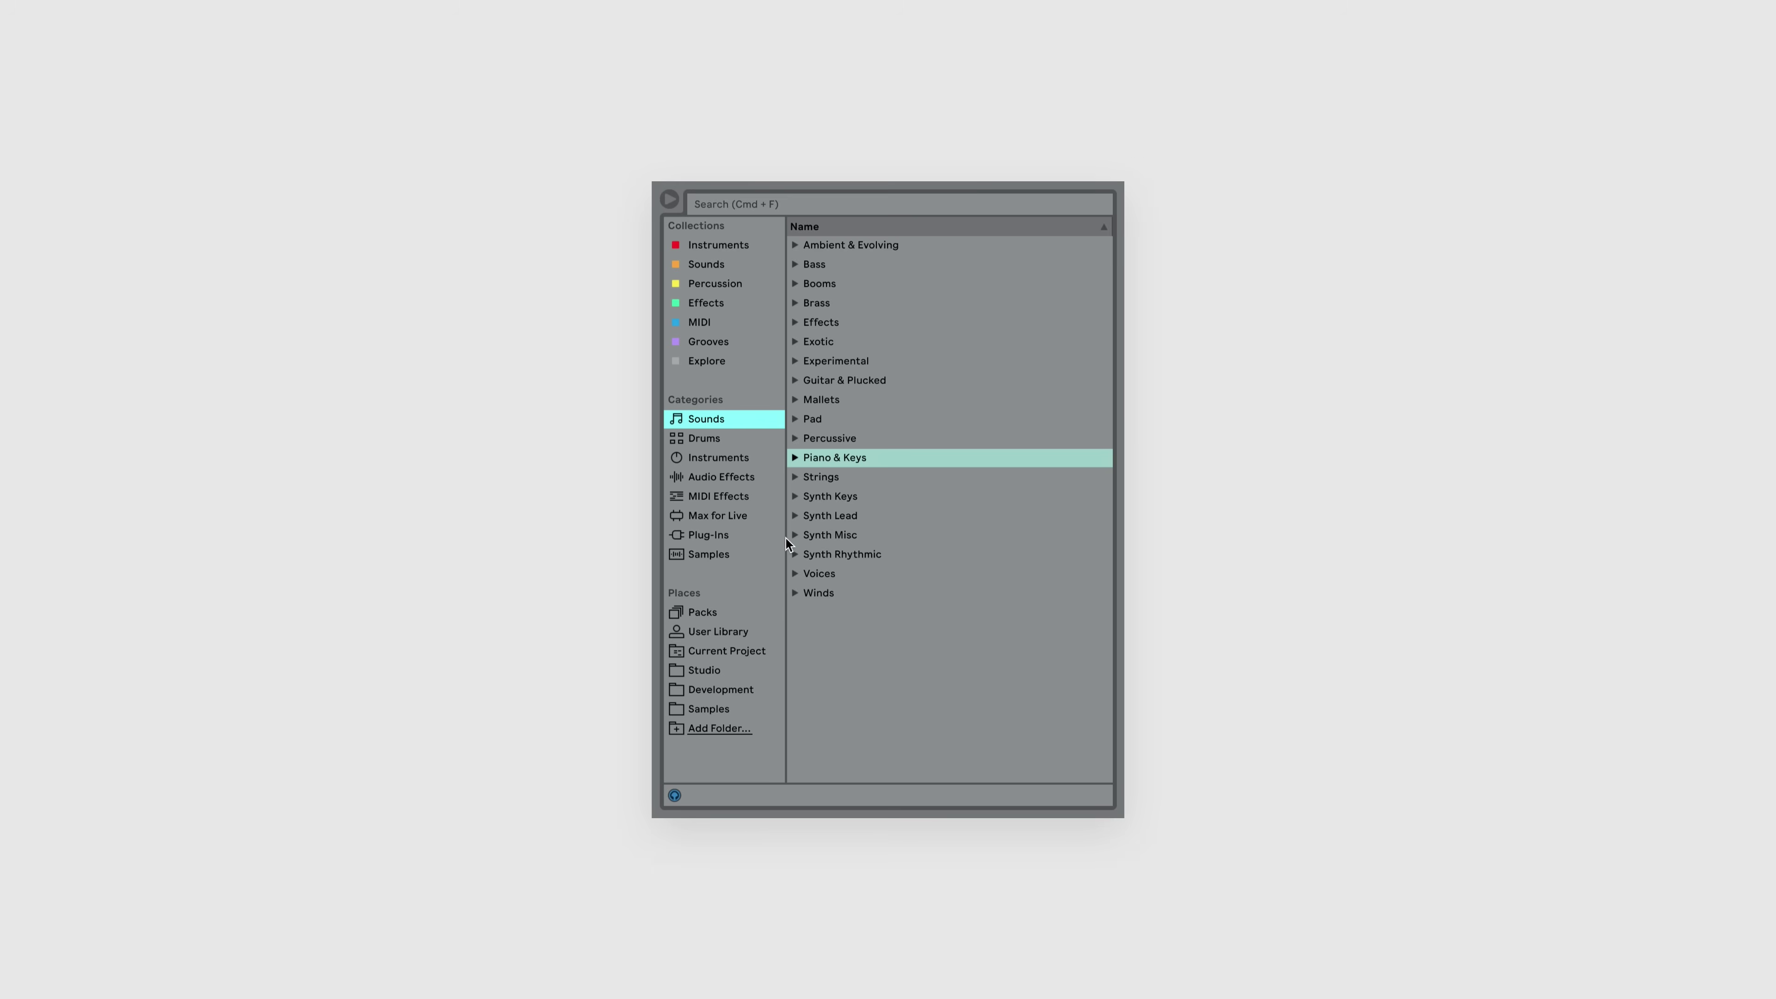
# Find Convolution Reverb among the 78 available Packs and start downloading it
pyautogui.click(738, 604)
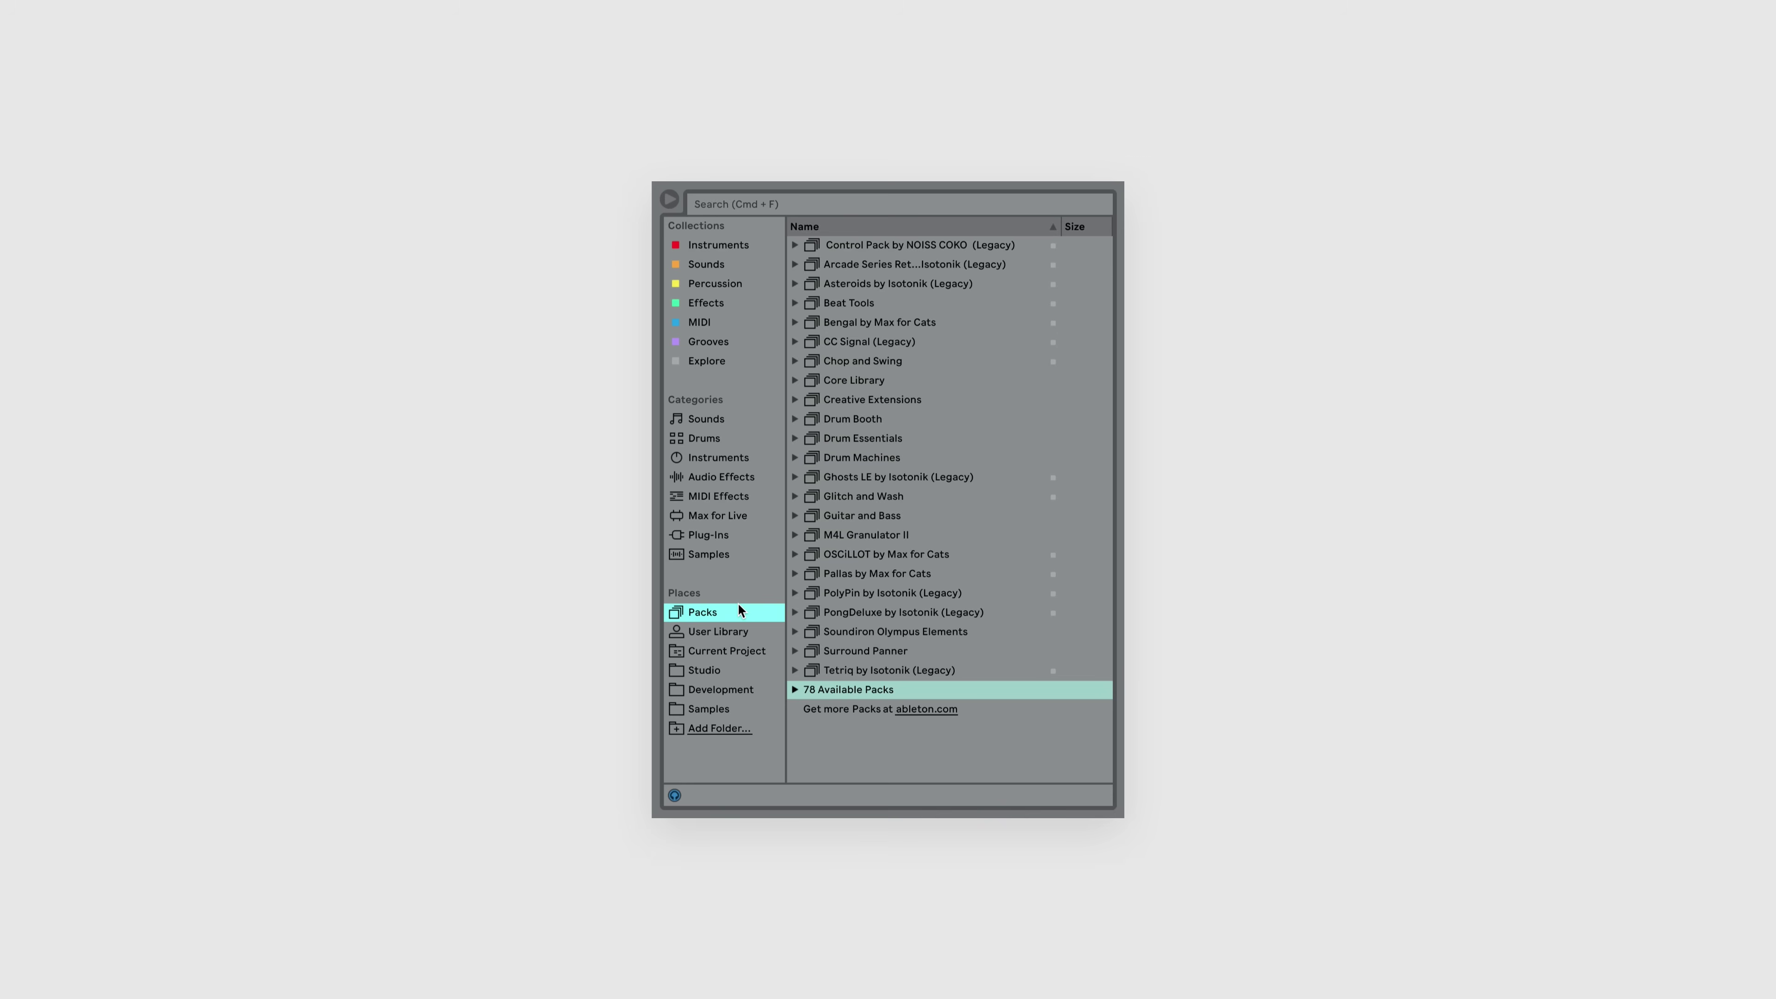
pyautogui.click(792, 687)
pyautogui.scroll(-6, 922, 638)
pyautogui.scroll(-4, 923, 641)
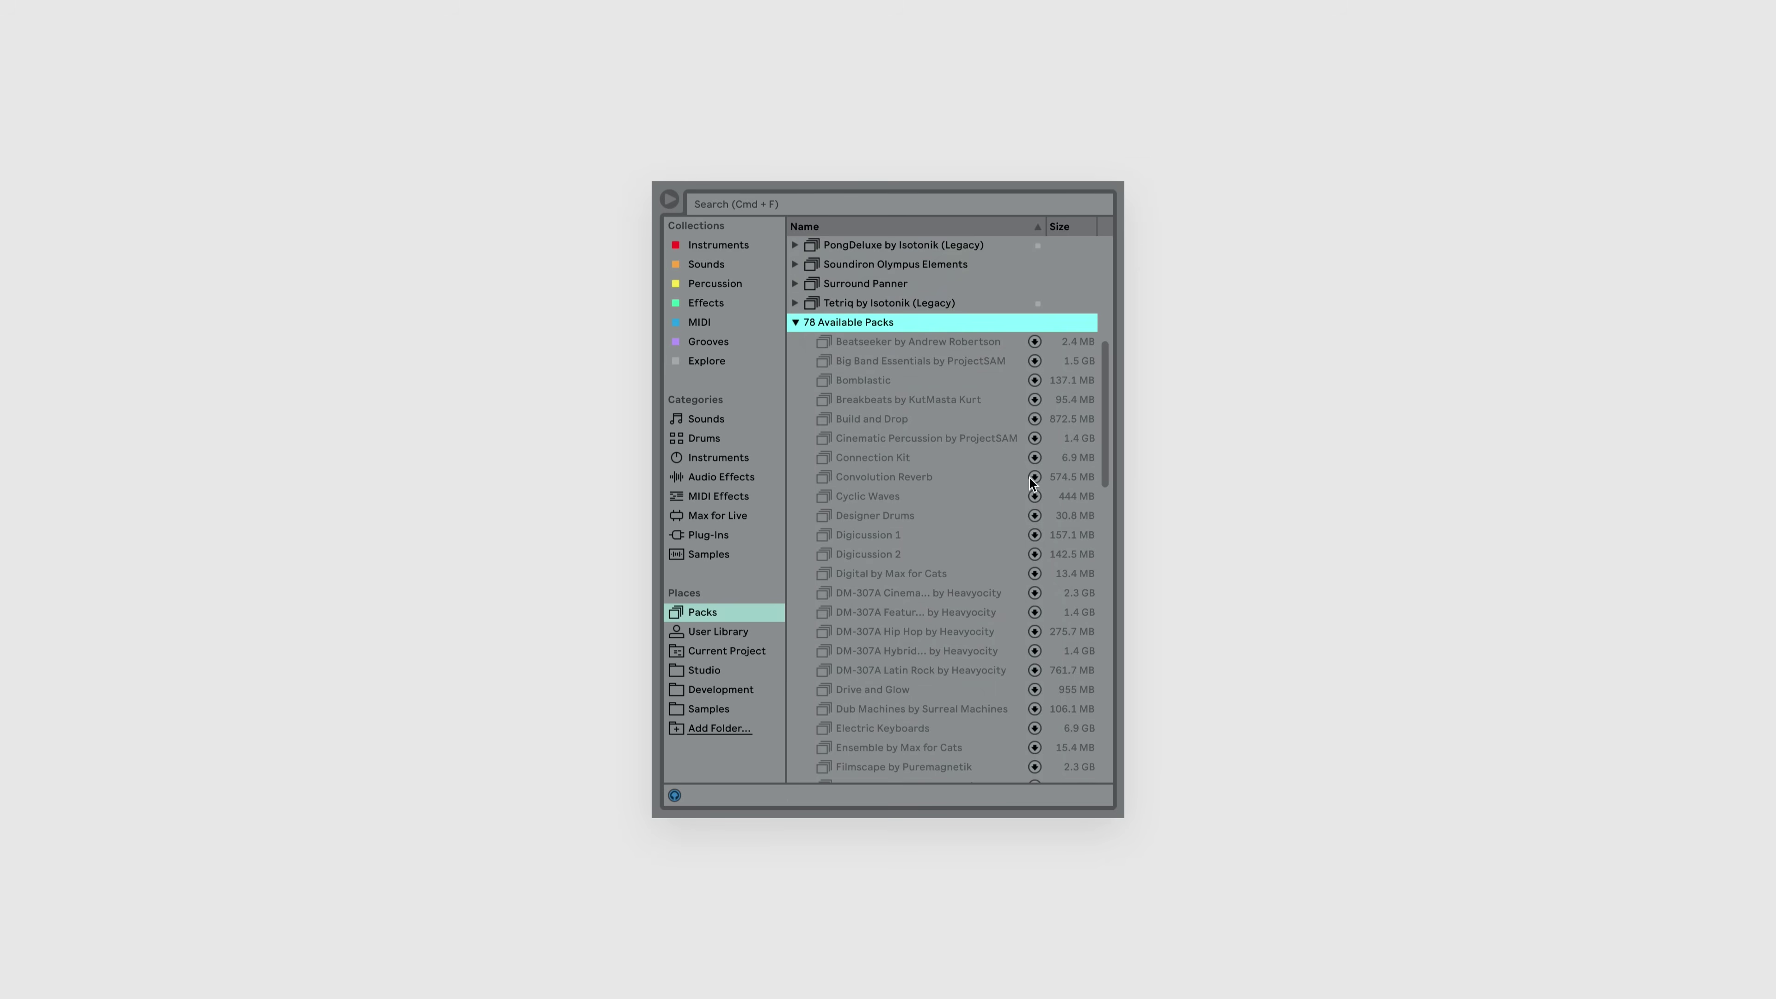
pyautogui.click(1030, 478)
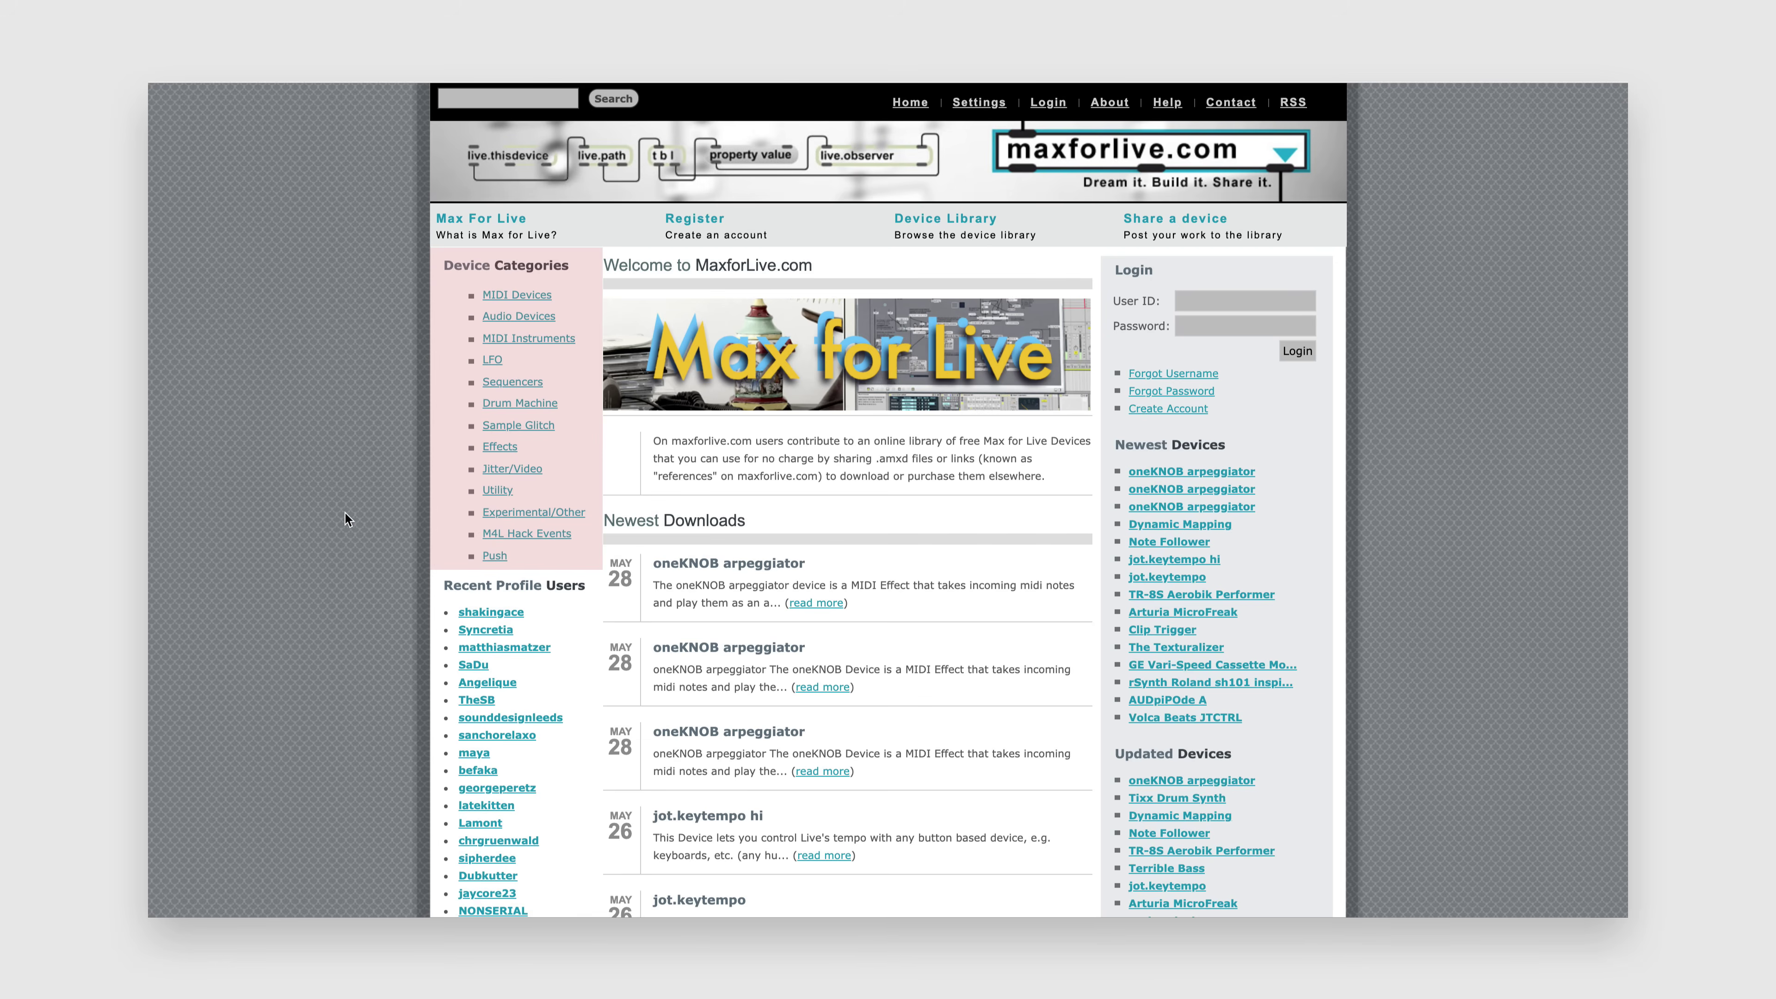
# Open maxforlive.com's LFO category sorted by # of Downloads and browse the list, LFO Zero first
pyautogui.click(490, 362)
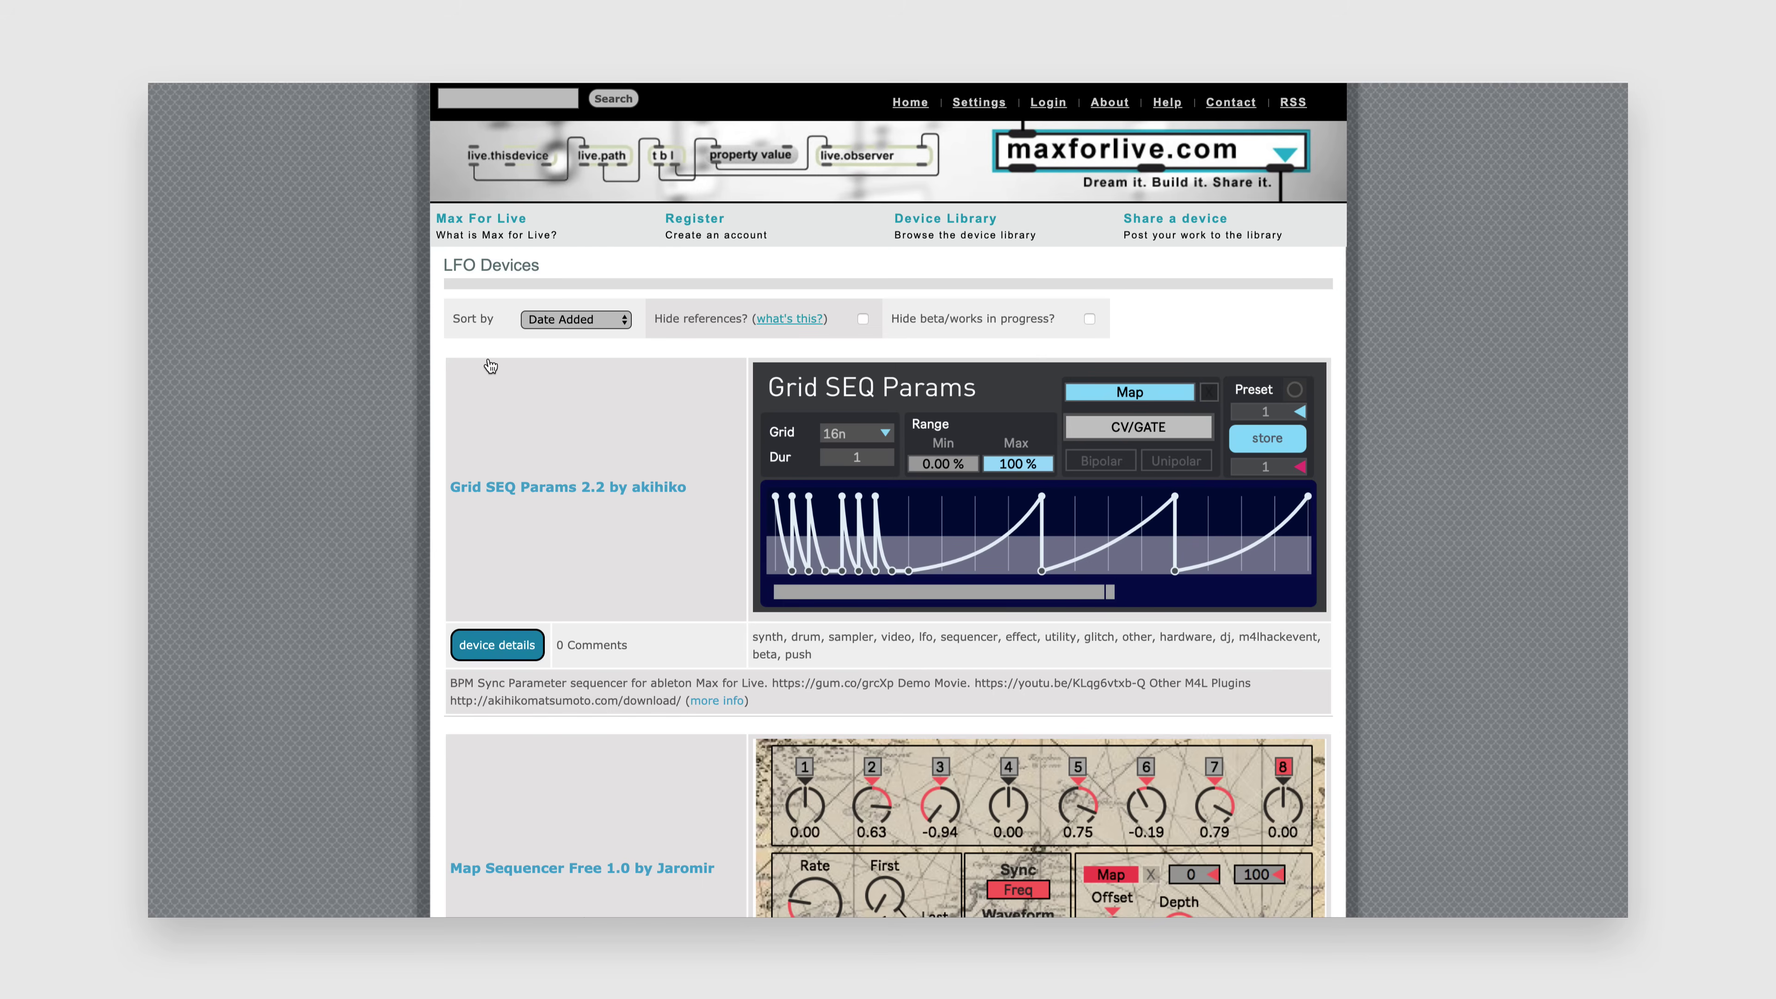
pyautogui.click(604, 323)
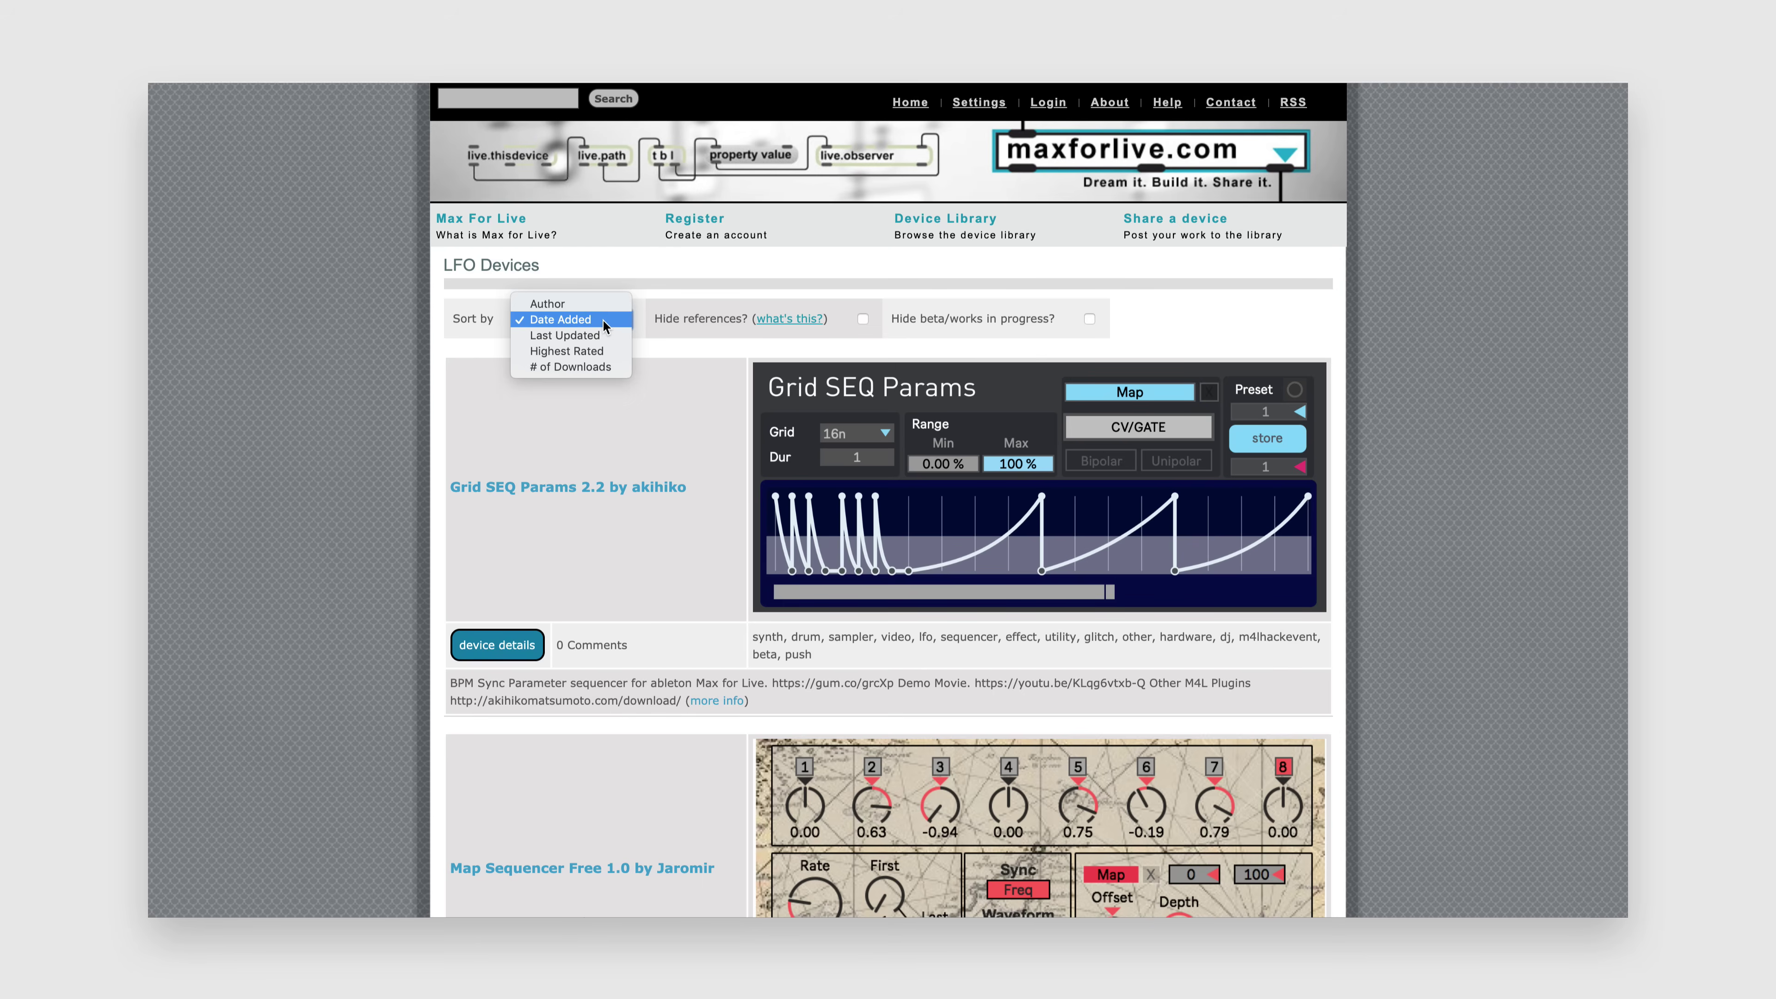
pyautogui.click(611, 367)
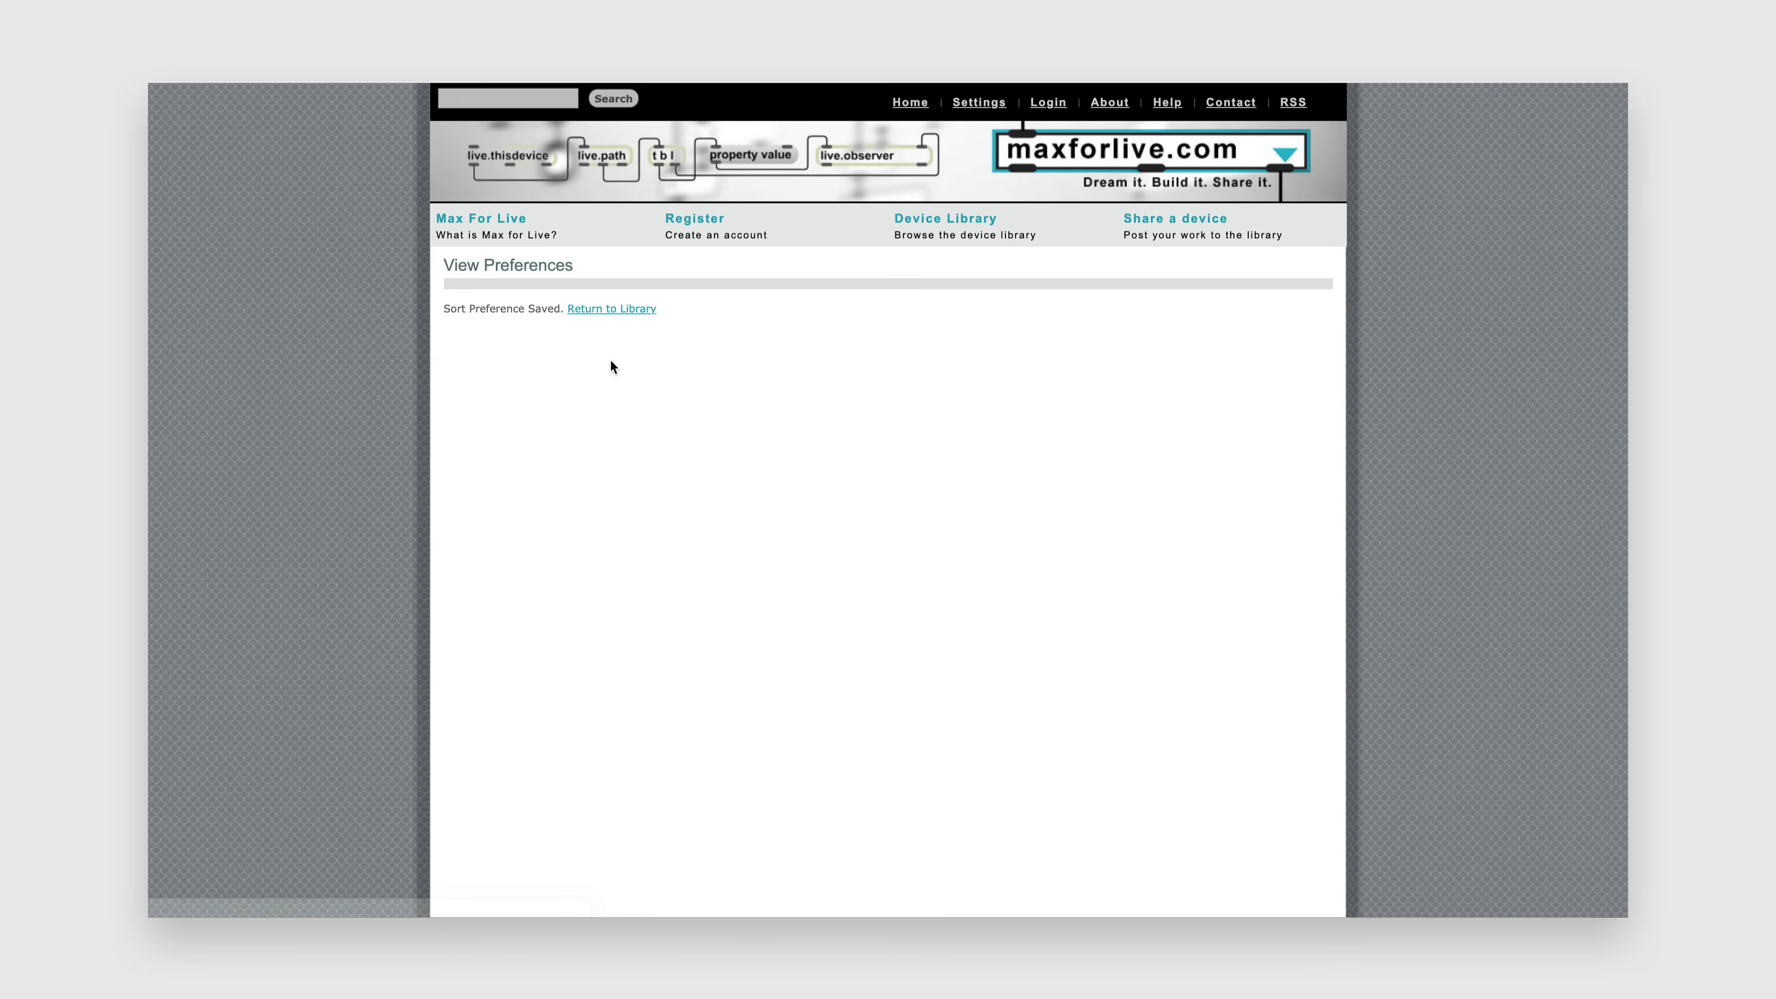
pyautogui.click(636, 311)
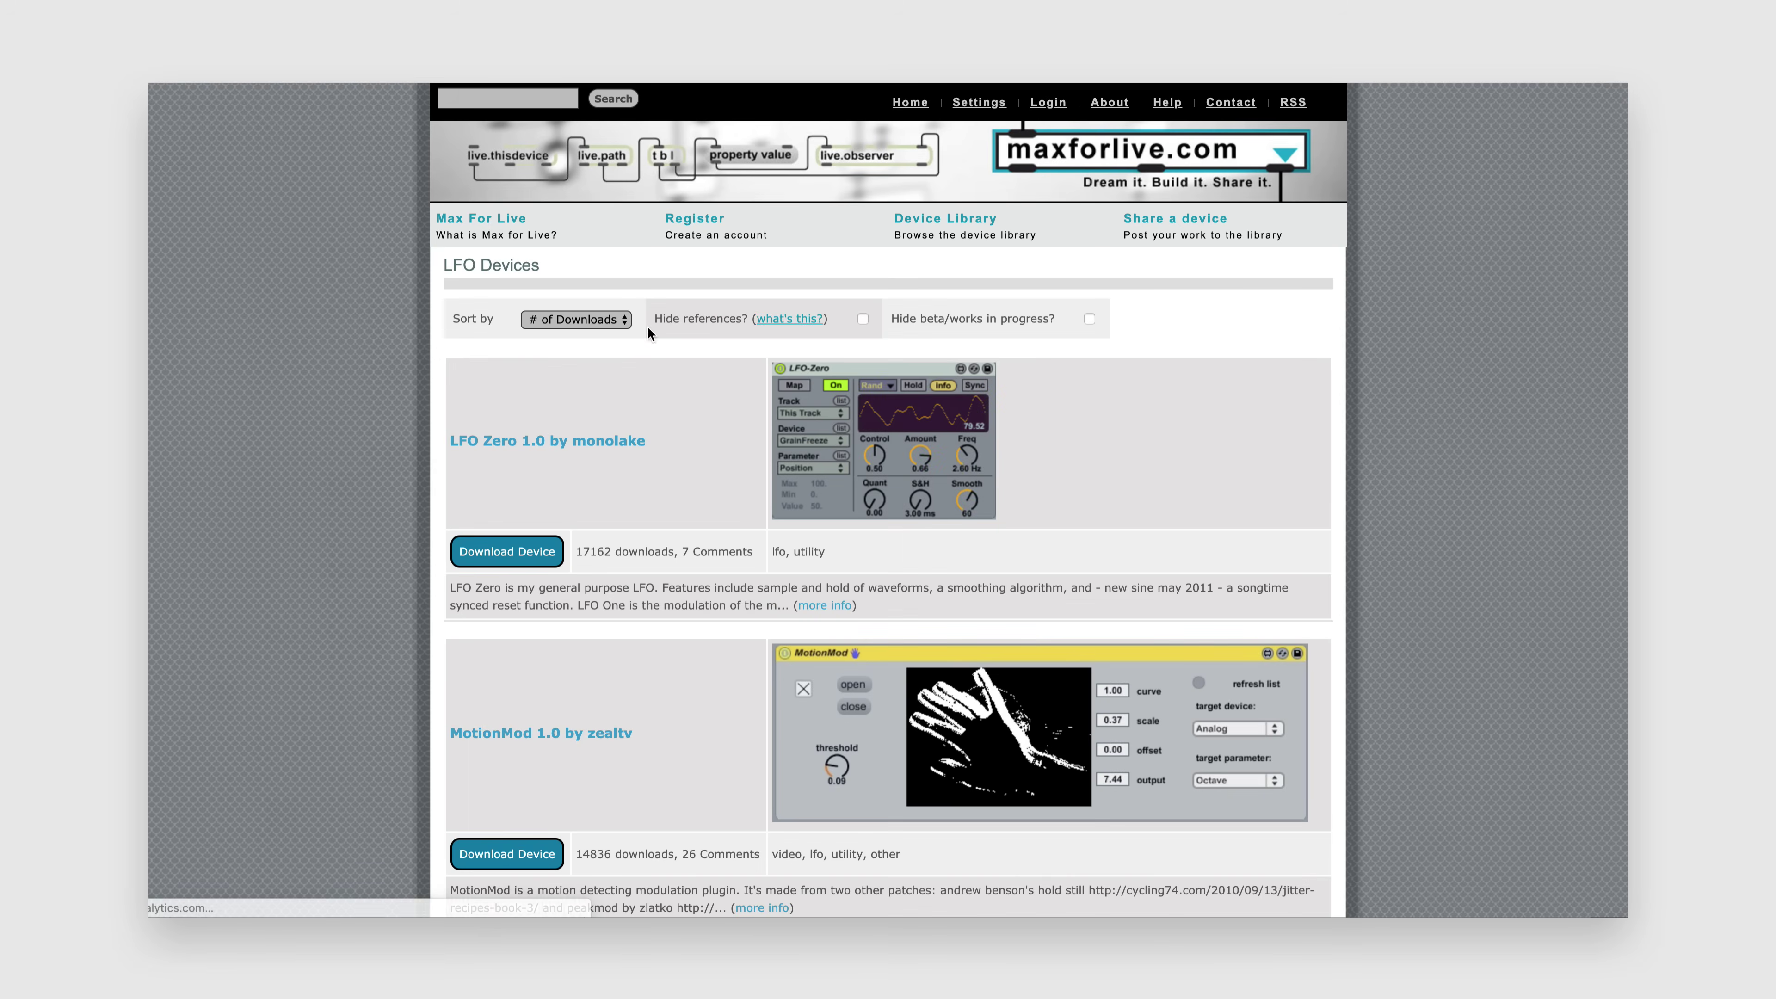
pyautogui.scroll(-2, 664, 364)
pyautogui.scroll(-15, 669, 371)
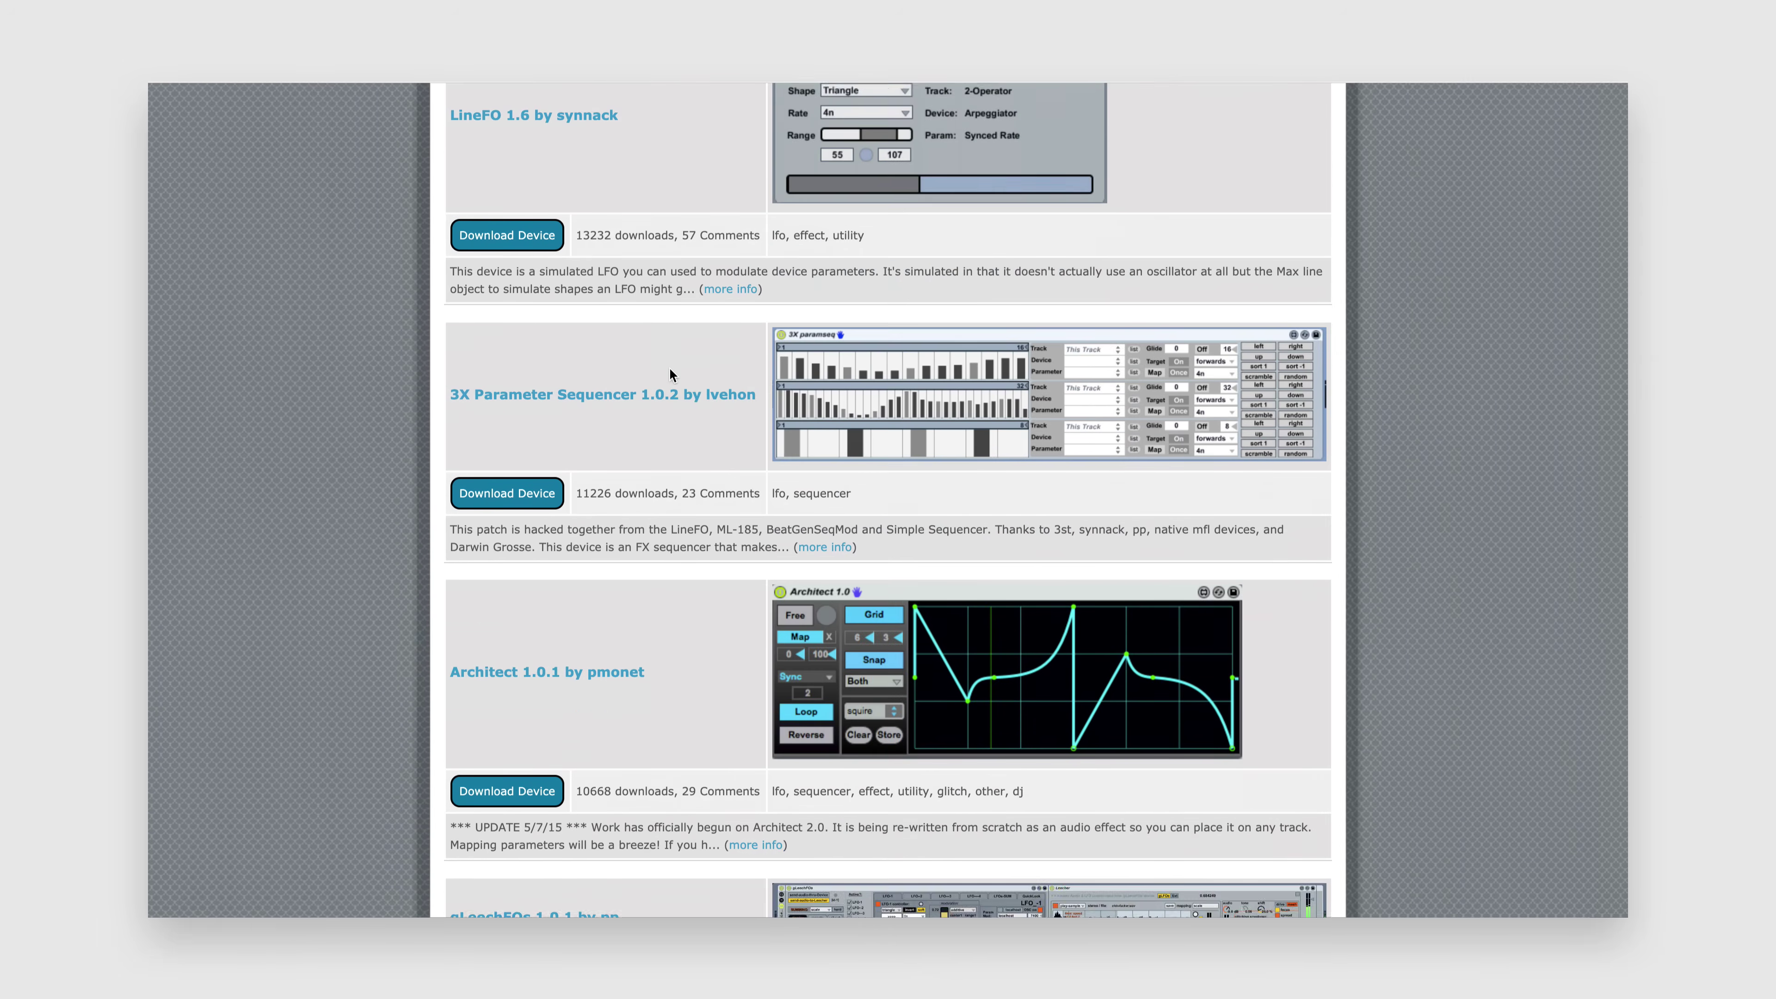
pyautogui.scroll(-12, 668, 367)
pyautogui.scroll(1, 669, 367)
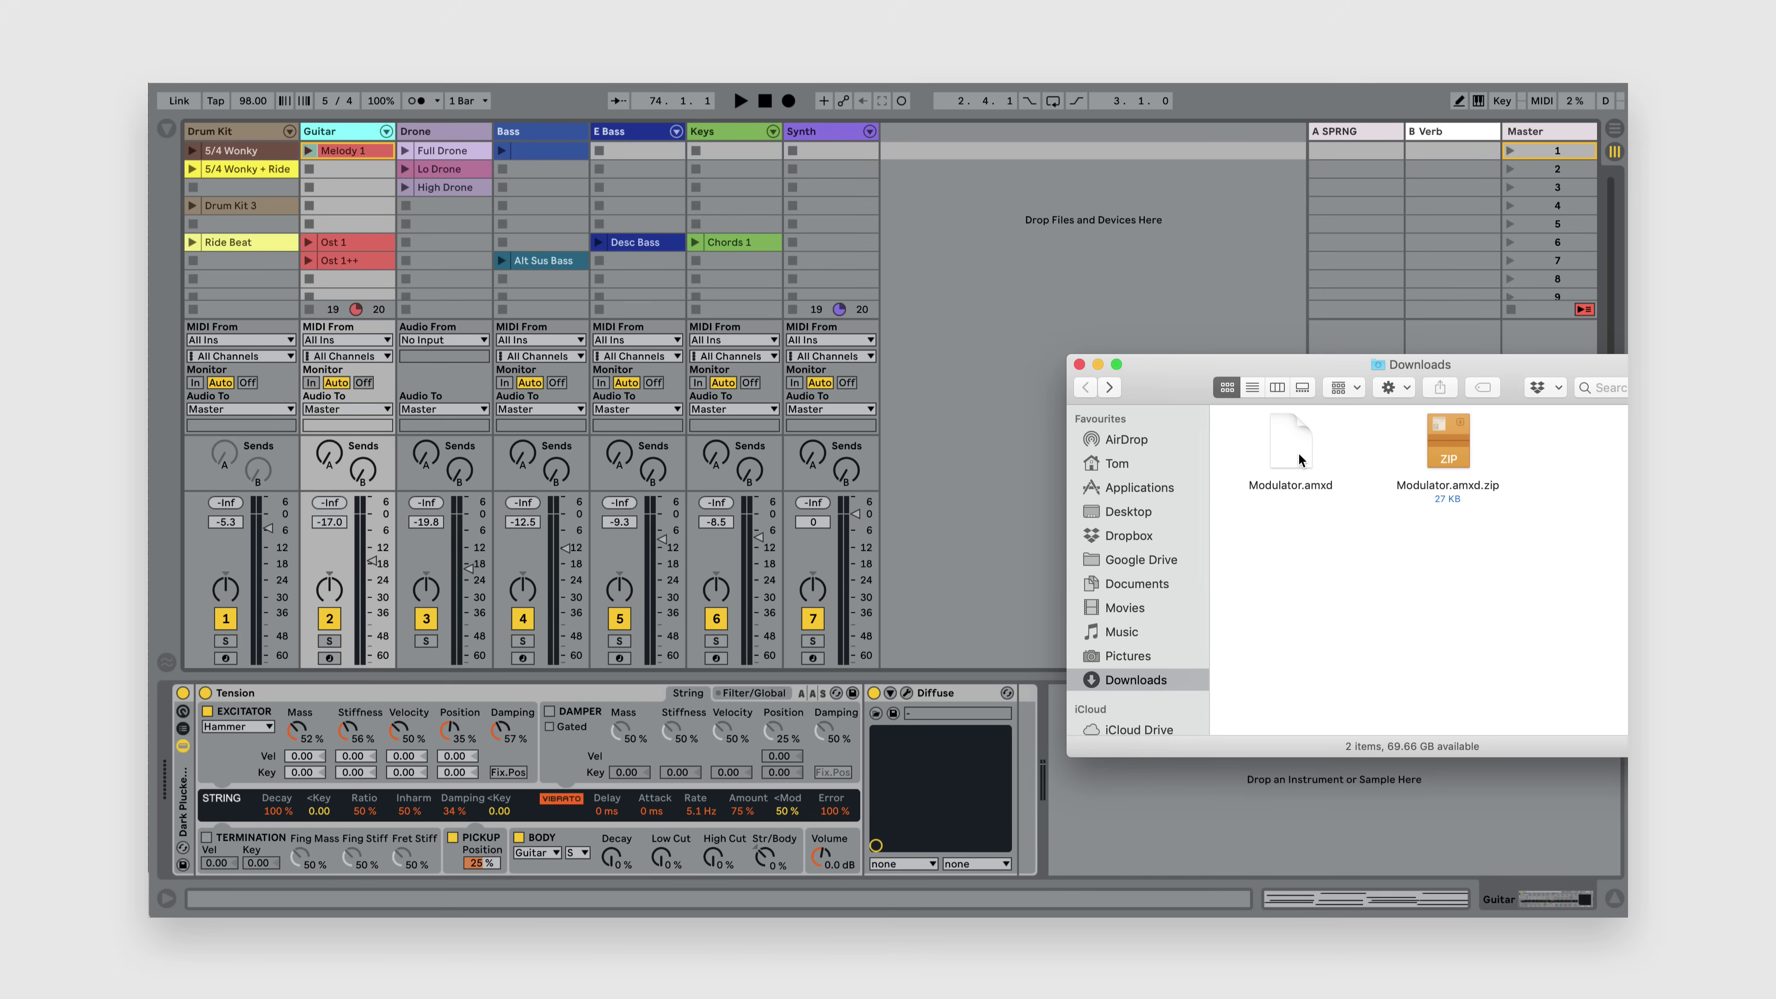
# Load Modulator.amxd after Diffuse and save it as Modulator.adv in the User Library
pyautogui.moveTo(1299, 460); pyautogui.dragTo(1182, 797)
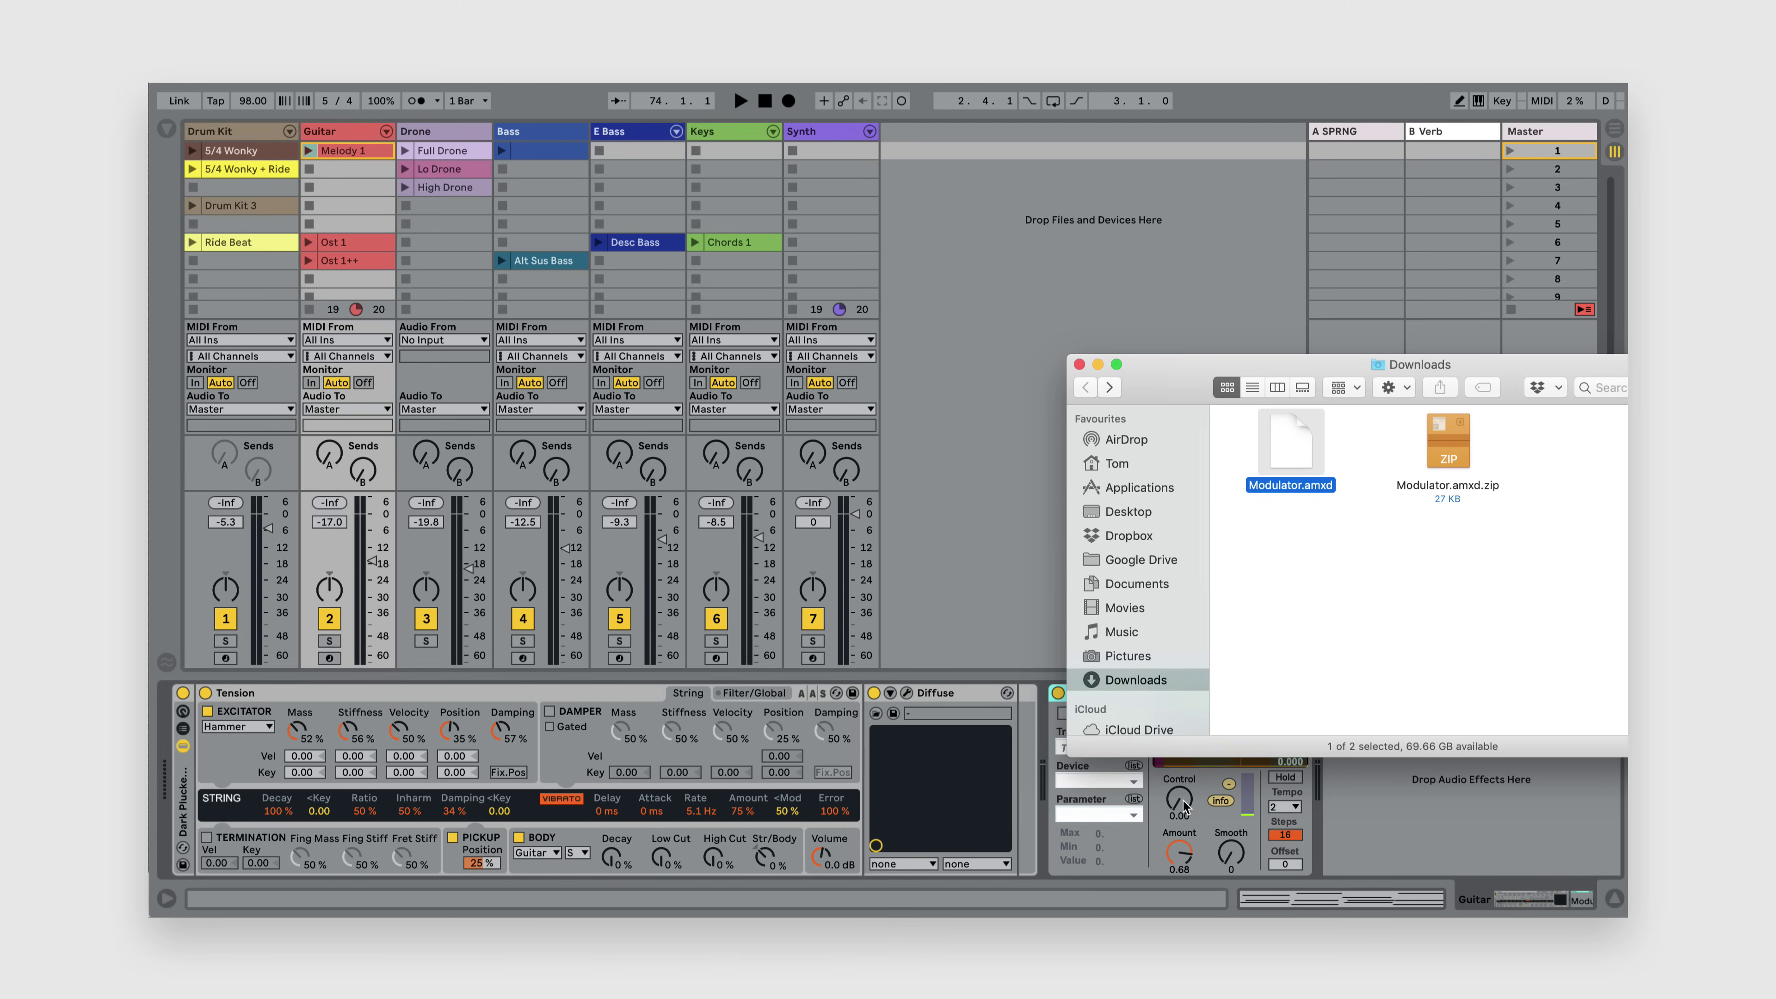
pyautogui.click(1184, 807)
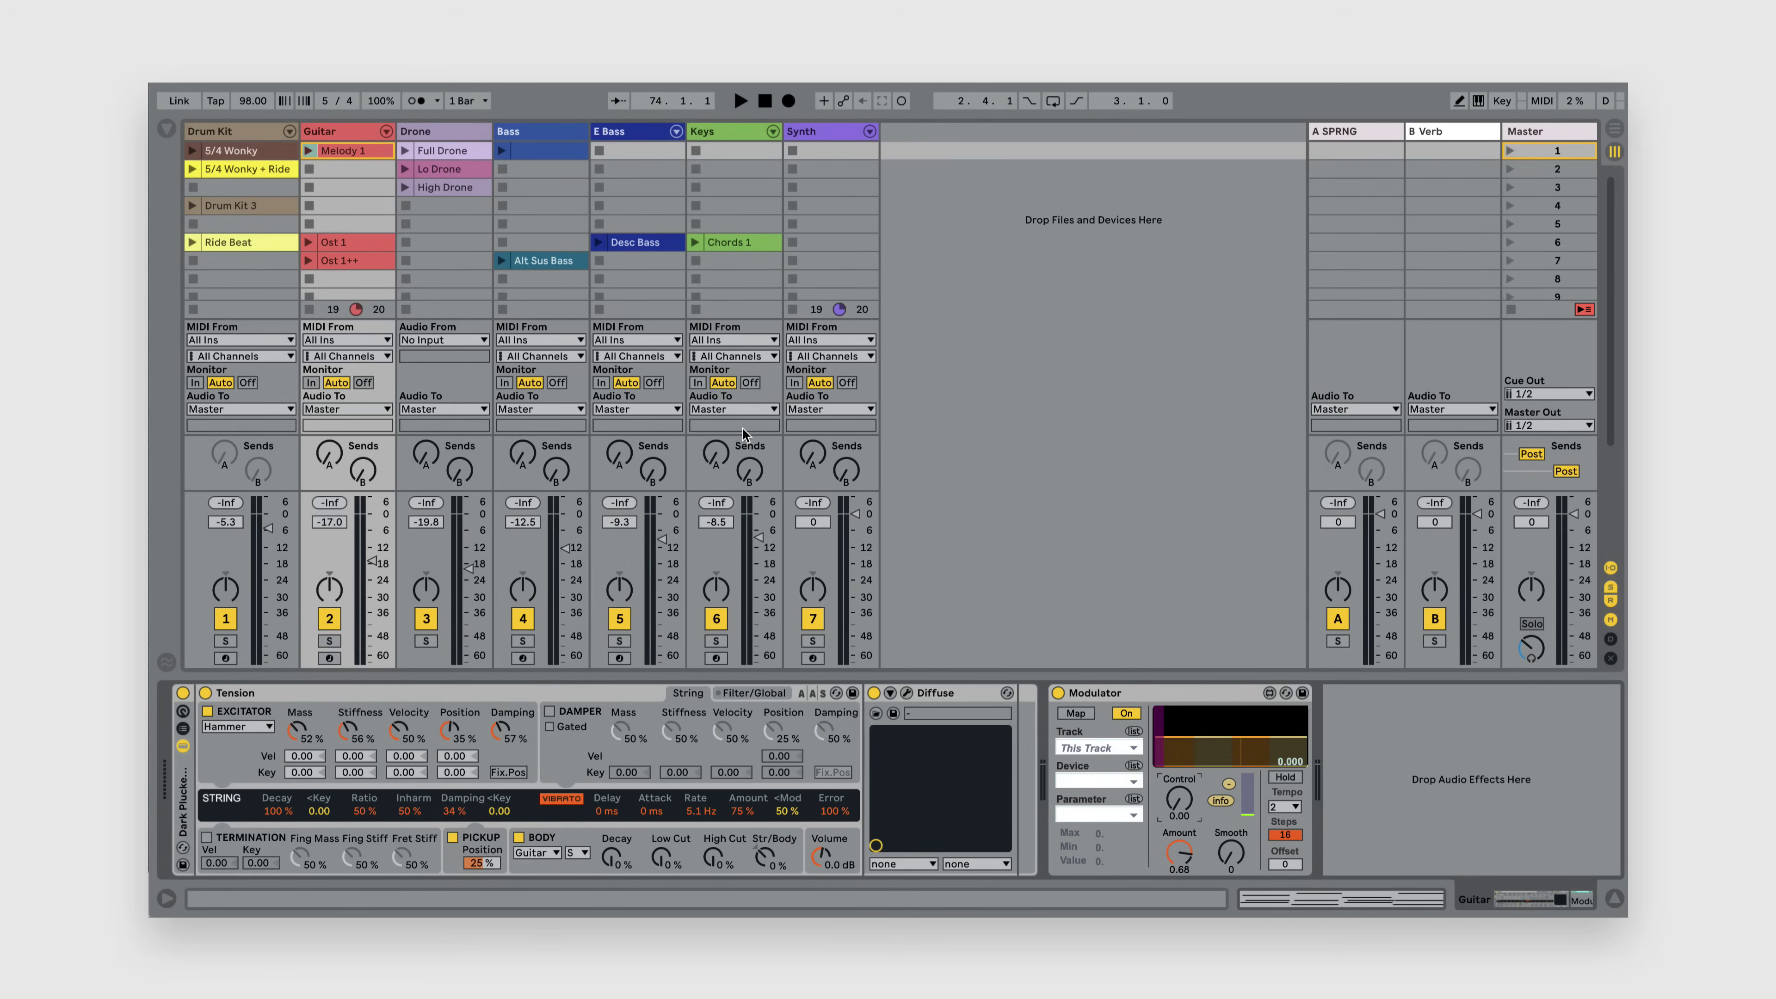
pyautogui.click(167, 130)
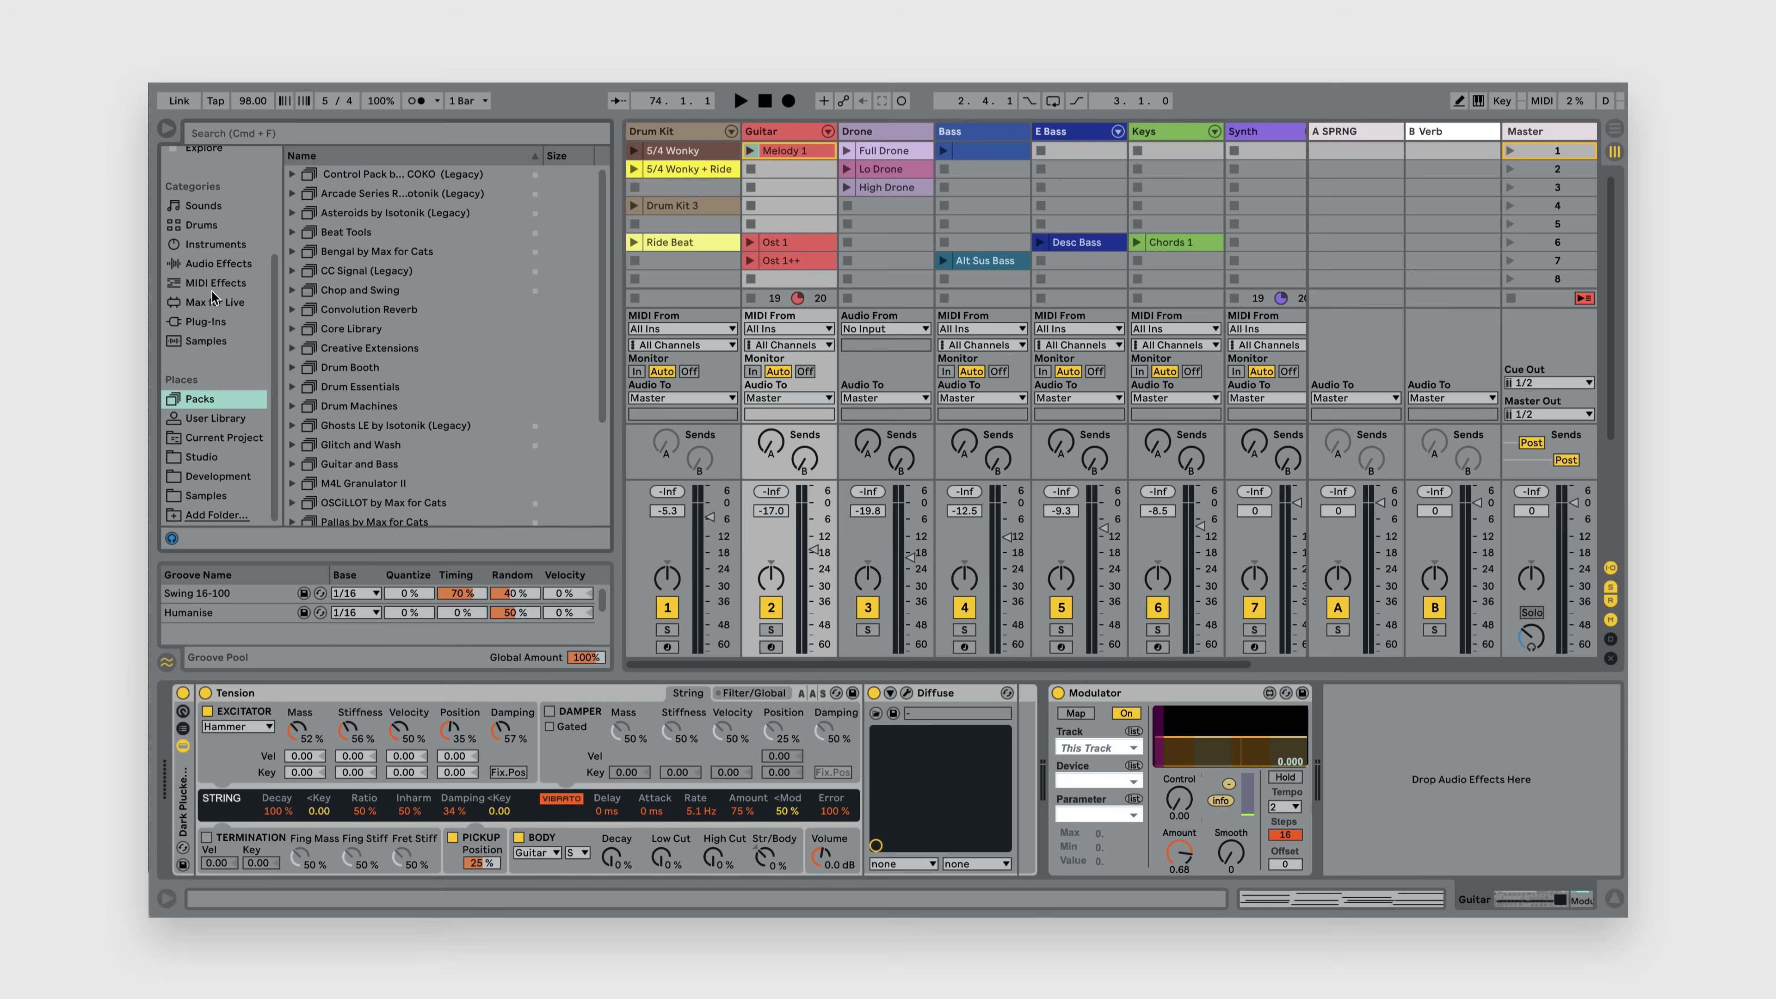
pyautogui.click(223, 420)
pyautogui.click(1302, 693)
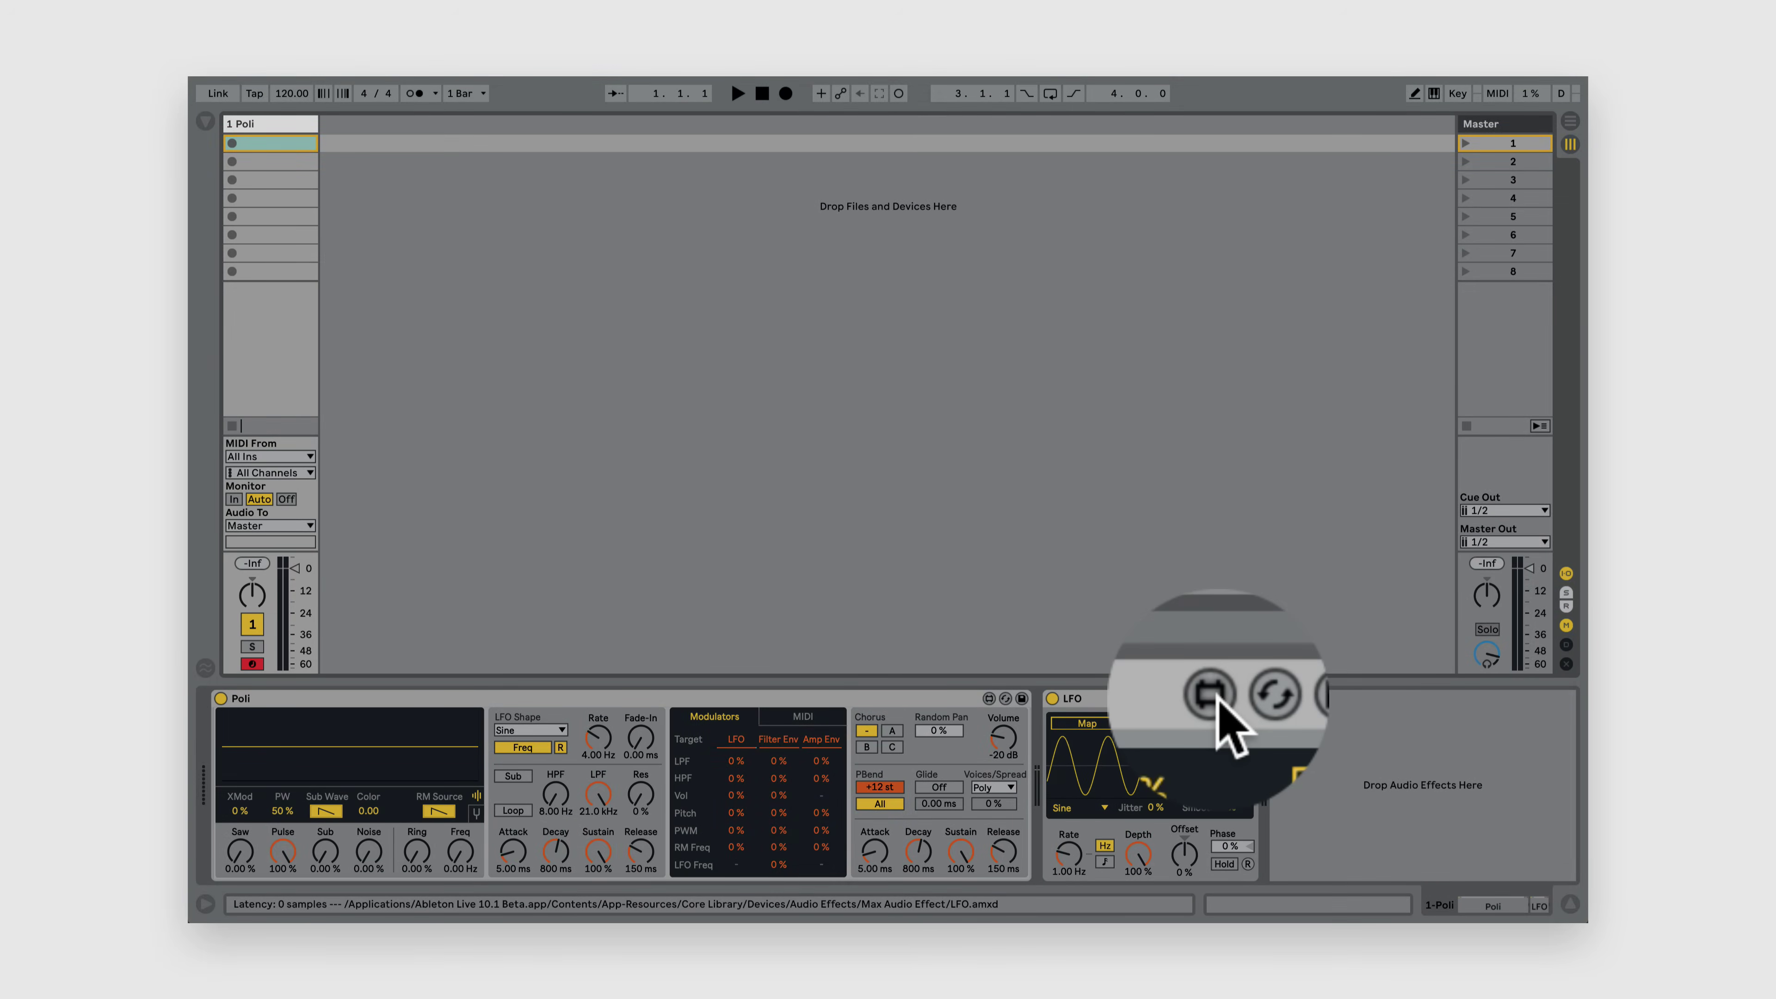
# Open the LFO in an enlarged Max editor window and switch from presentation to patching view
pyautogui.click(1216, 699)
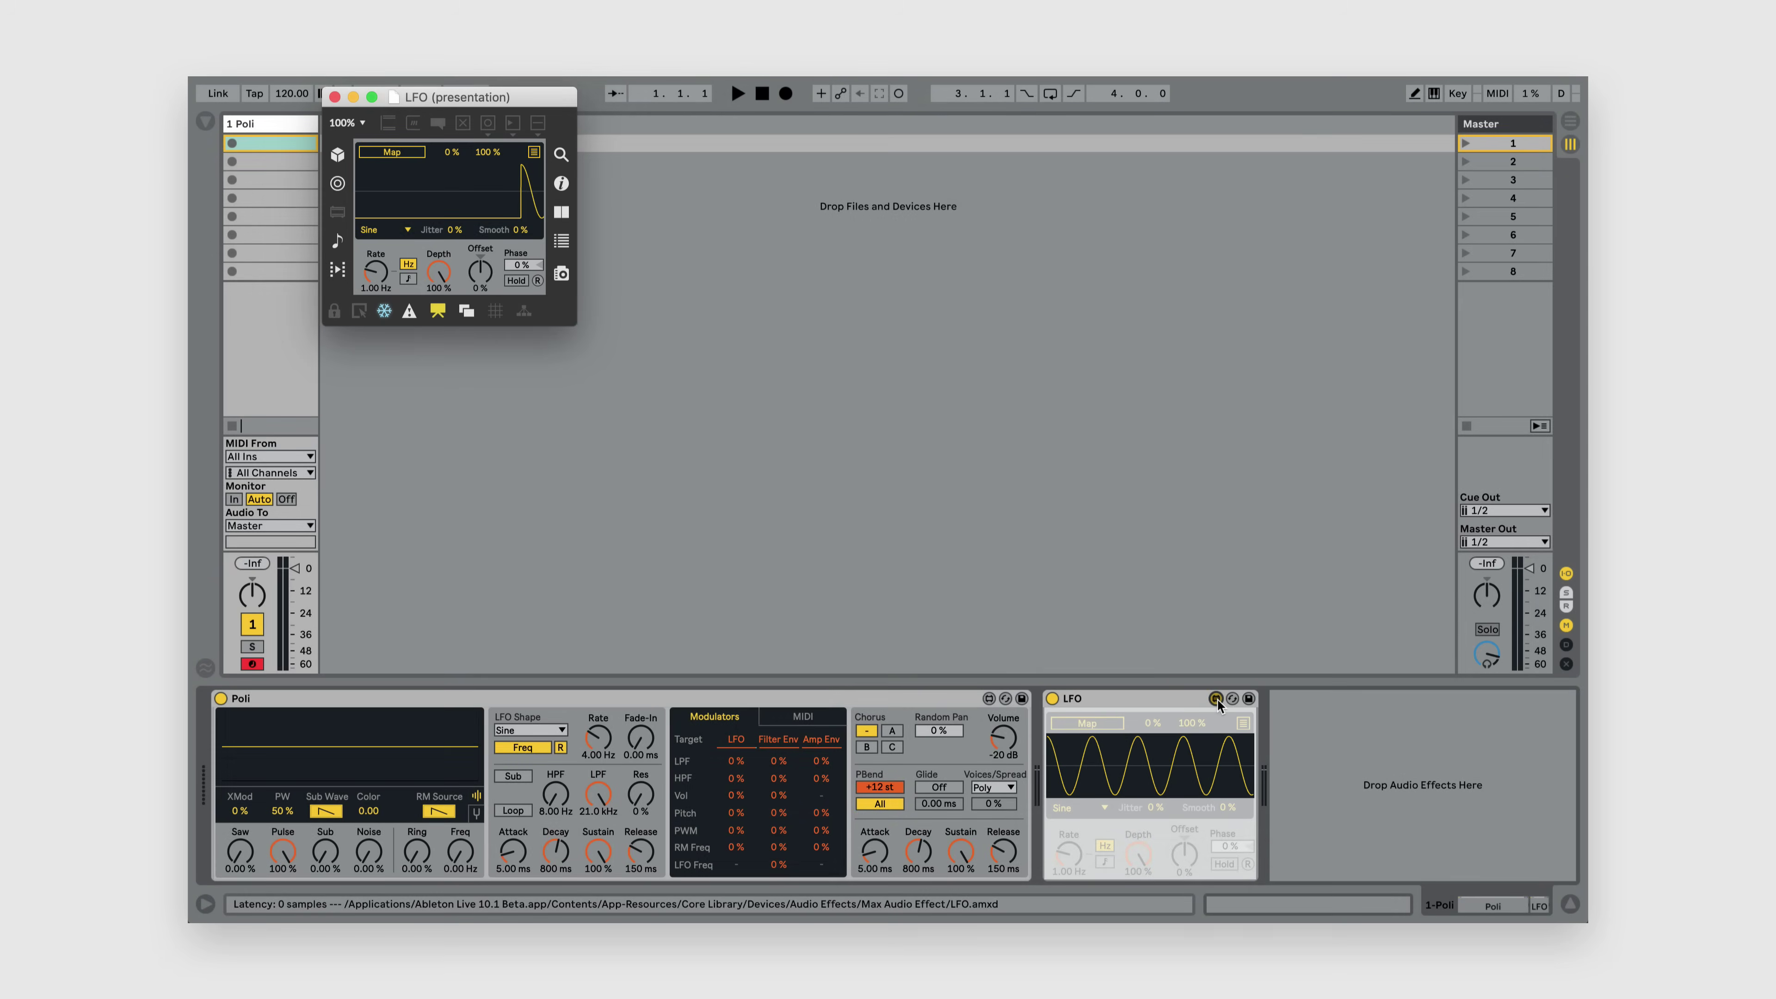
pyautogui.moveTo(578, 324); pyautogui.dragTo(1264, 626)
pyautogui.click(462, 610)
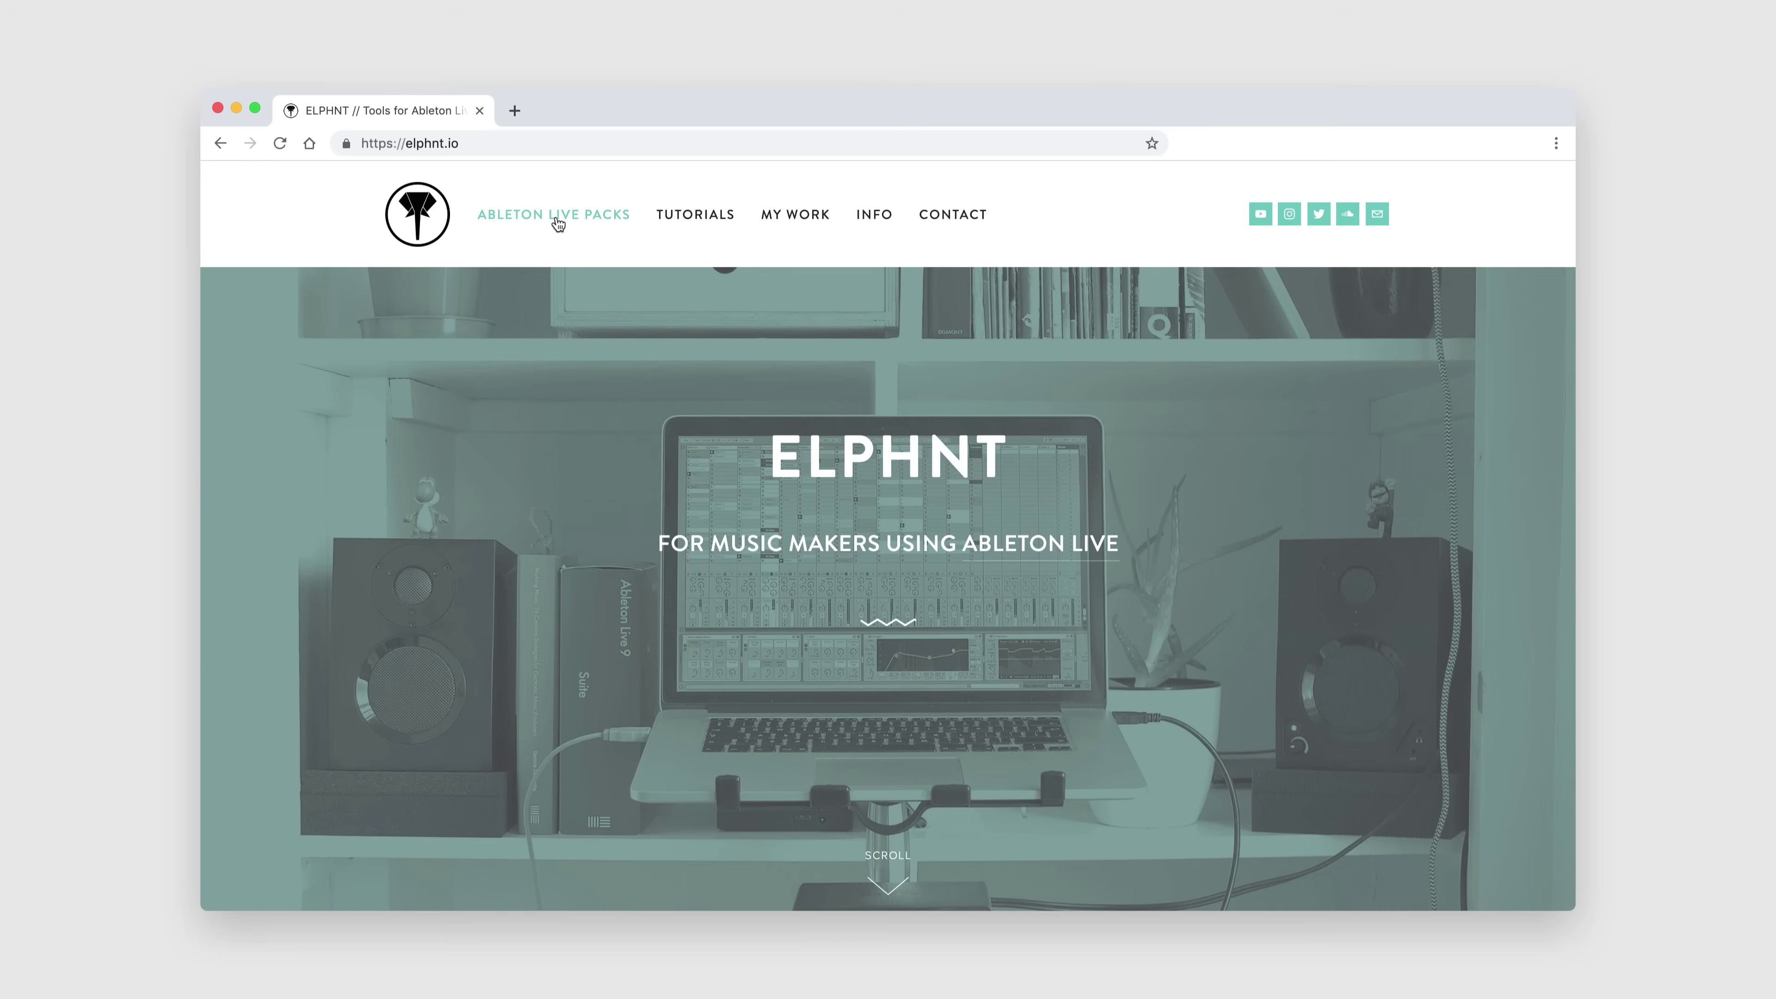
# Browse the ELPHNT Ableton Live Packs product grid
pyautogui.click(557, 222)
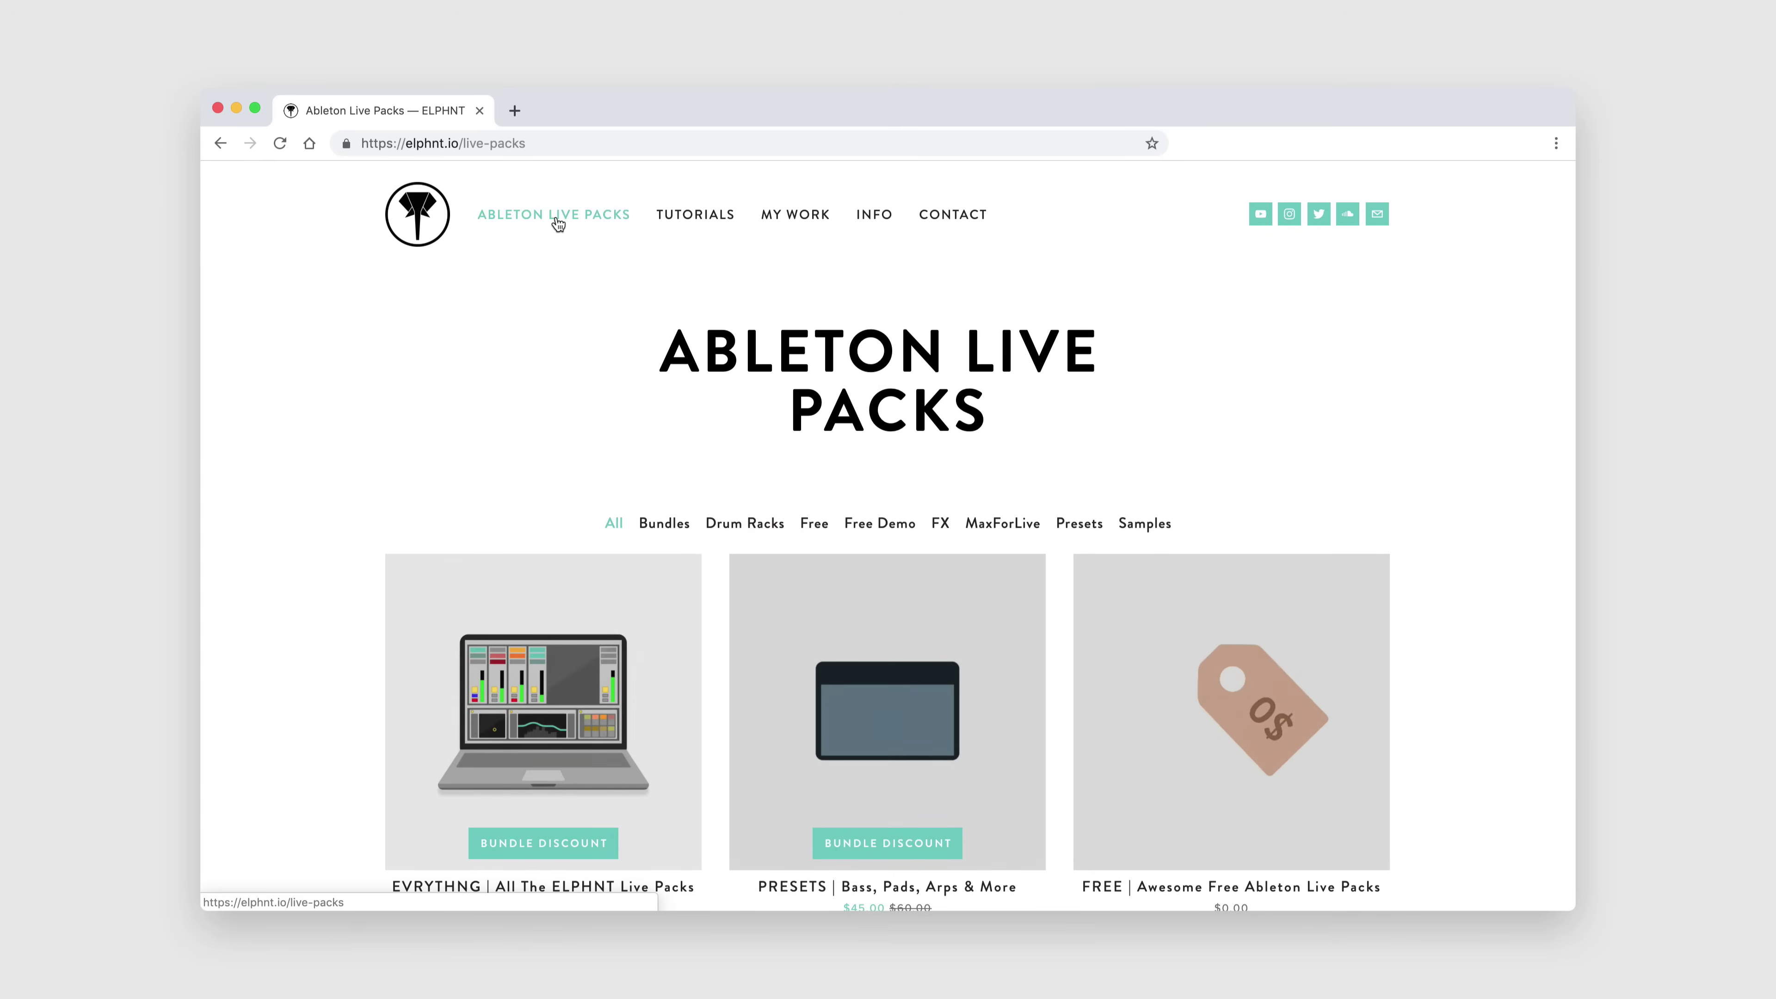
pyautogui.scroll(-15, 534, 281)
pyautogui.scroll(-20, 534, 280)
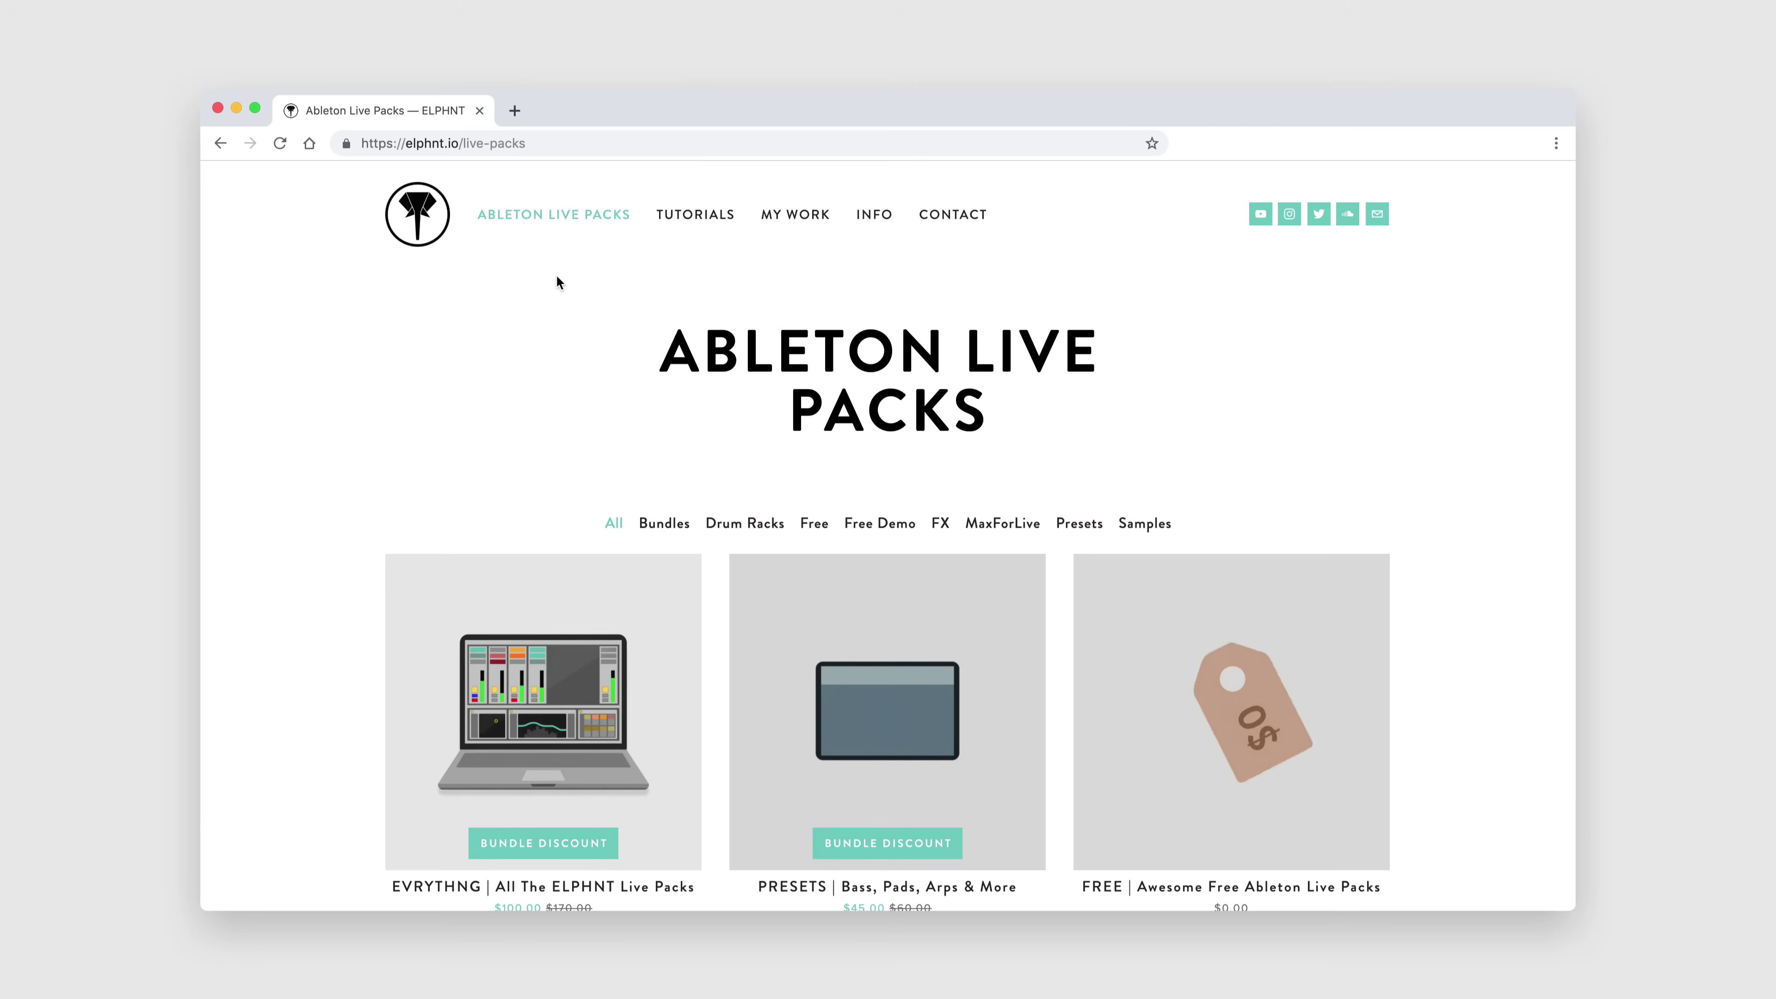
# Go to ELPHNT's Tutorials page and scroll through the tutorial posts
pyautogui.click(695, 221)
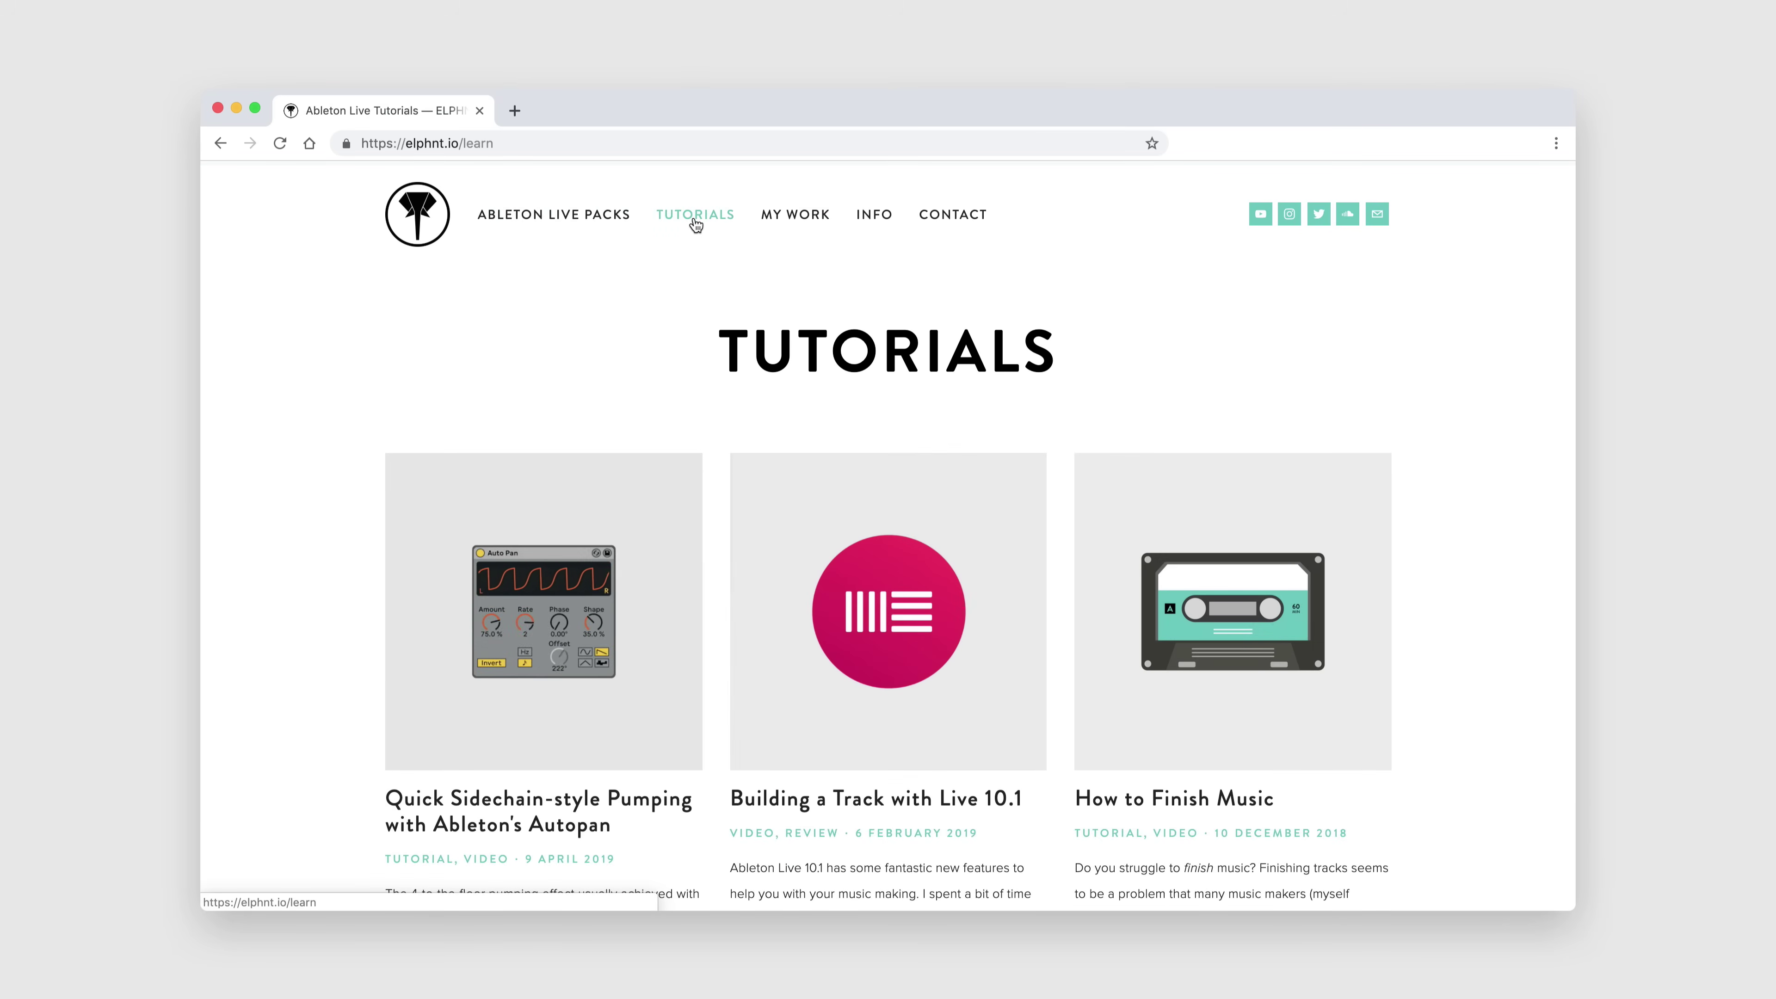
pyautogui.scroll(-5, 695, 222)
pyautogui.scroll(-10, 695, 224)
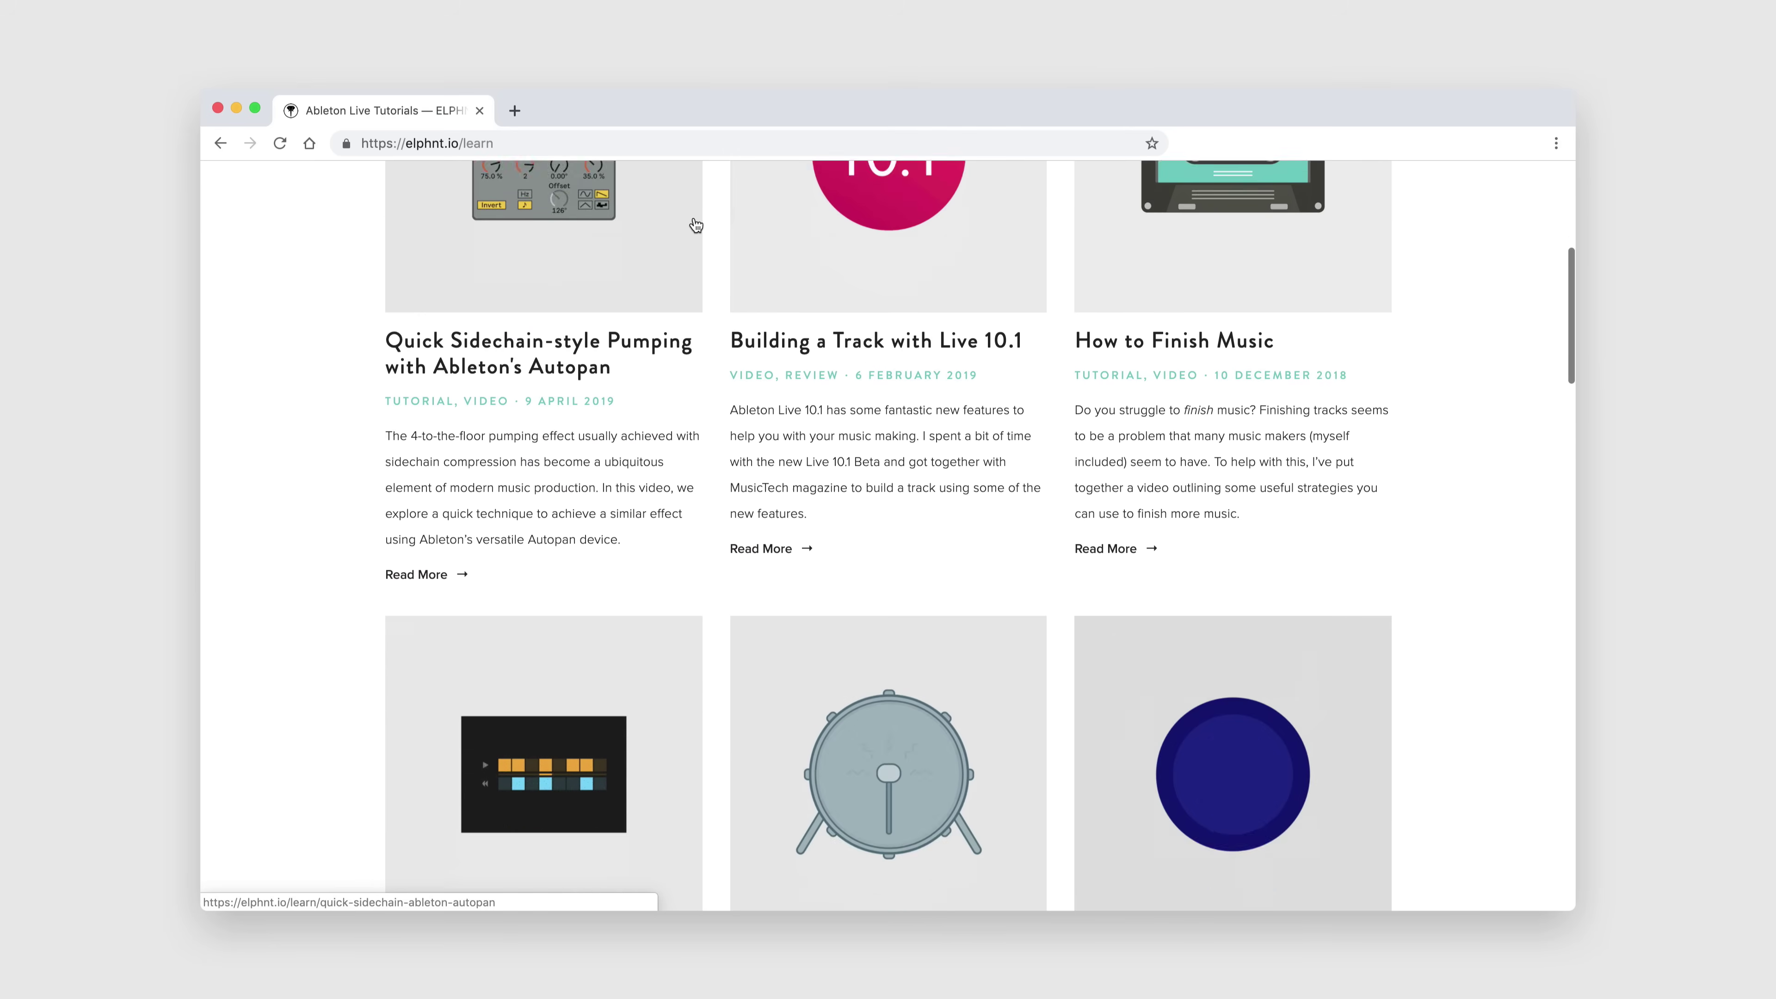